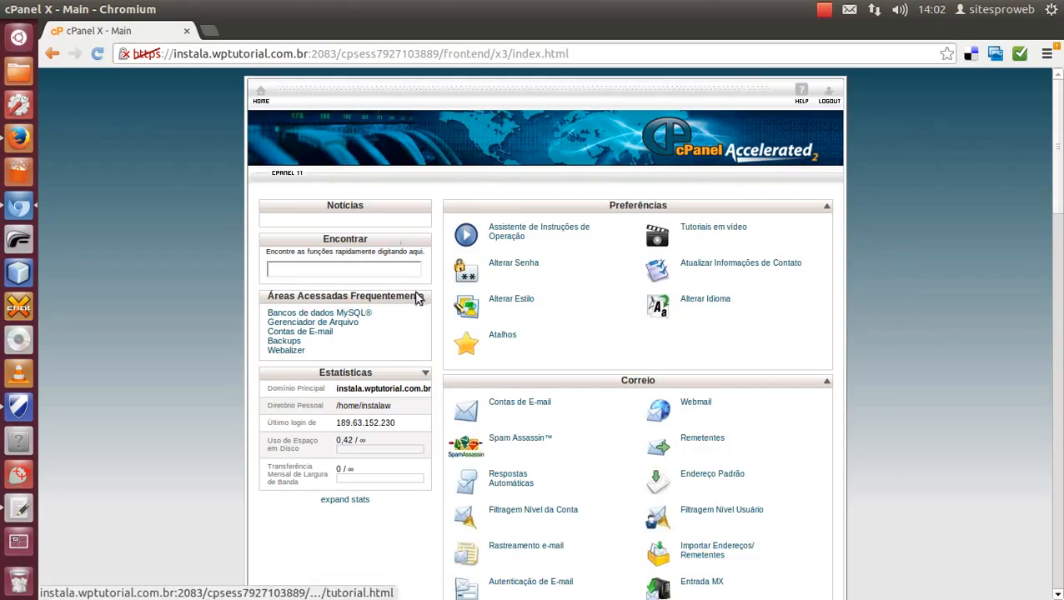
Open a new browser tab and look over the cPanel main page.
mouse_move(1059, 209)
mouse_down()
mouse_move(1059, 234)
mouse_move(1055, 188)
mouse_up()
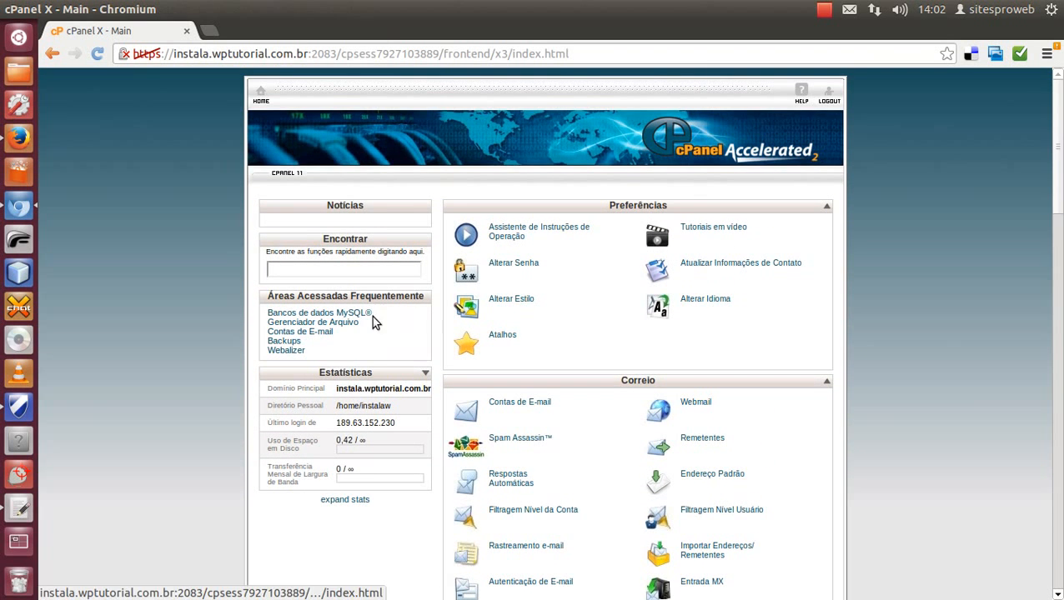
click(208, 31)
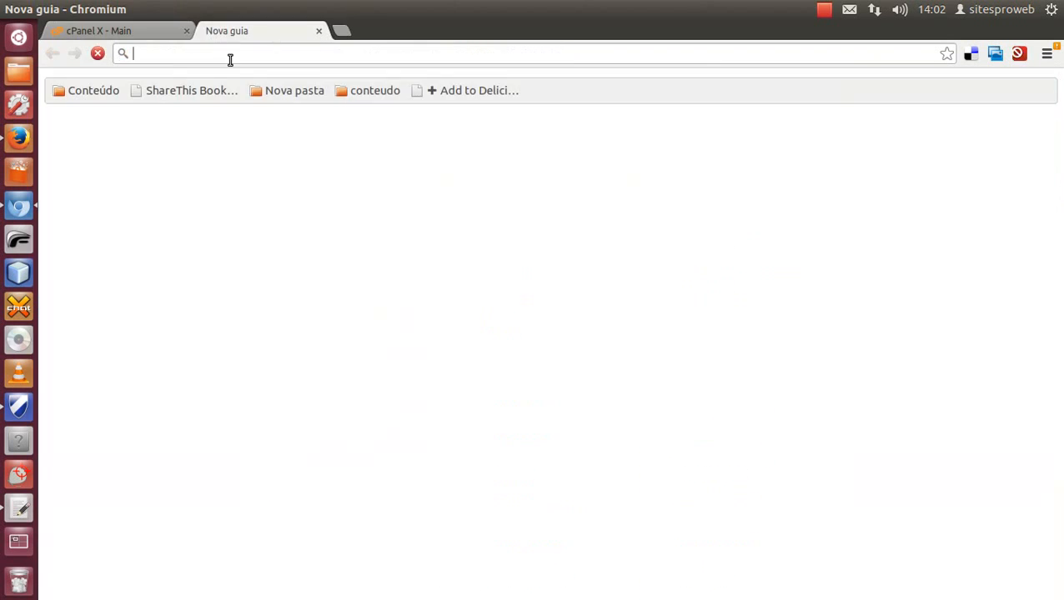
click(146, 31)
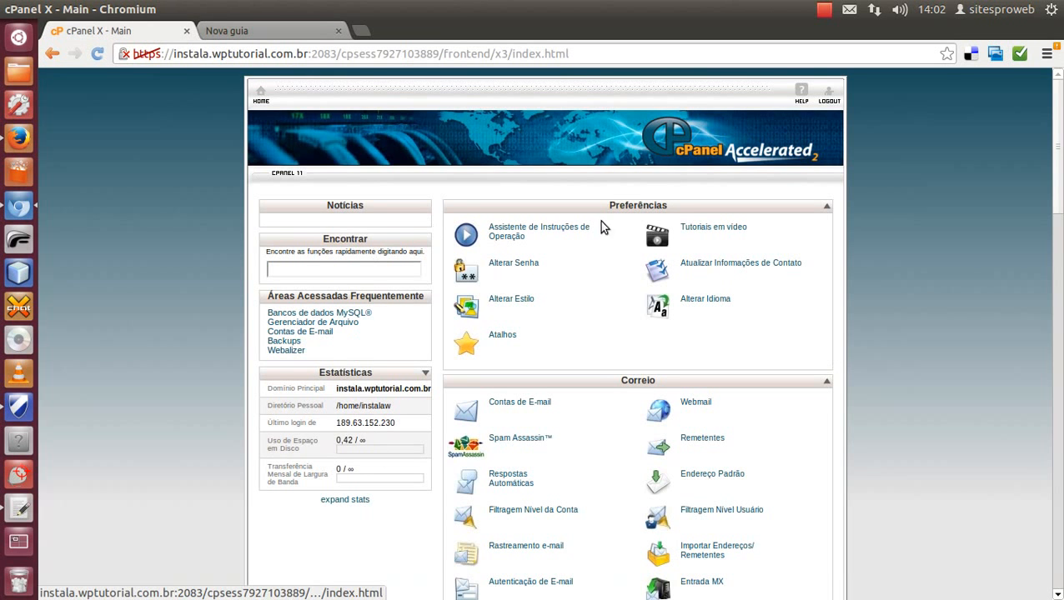
scroll(889, 407, down, 3)
scroll(884, 408, down, 4)
scroll(874, 421, up, 1)
scroll(870, 423, up, 5)
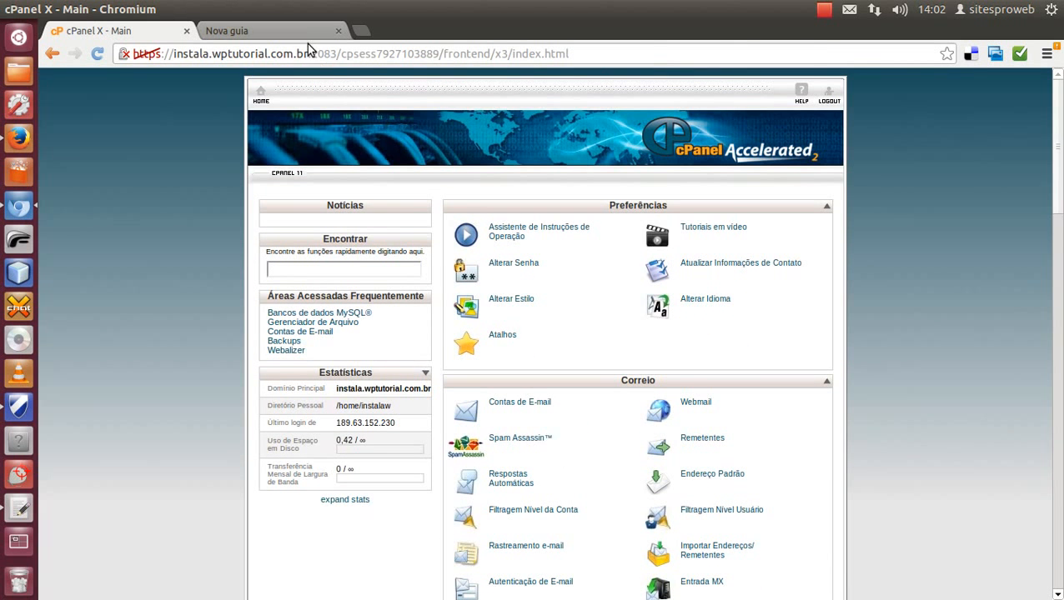
Go to br.wordpress.org in the new tab and download the WordPress 3.8 .zip package.
click(305, 33)
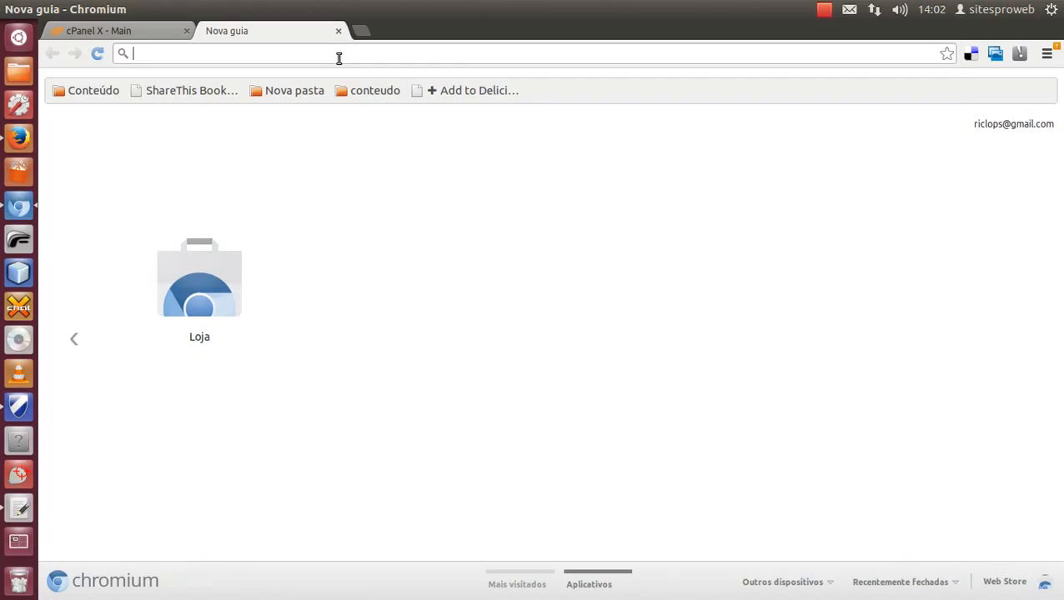
text(br.wordpress.o)
key(BackSpace)
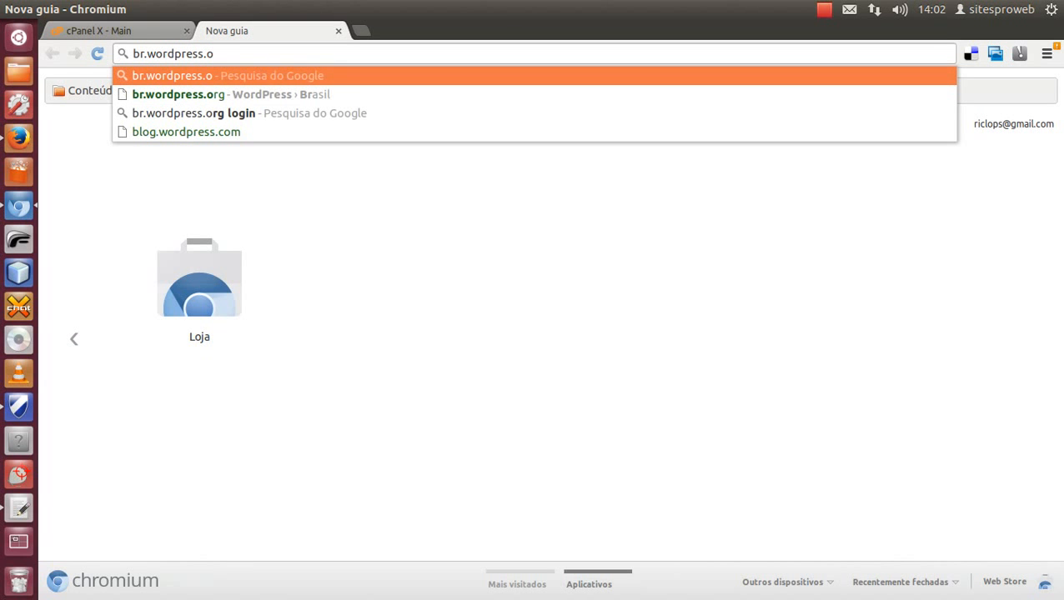
text(r)
key(Return)
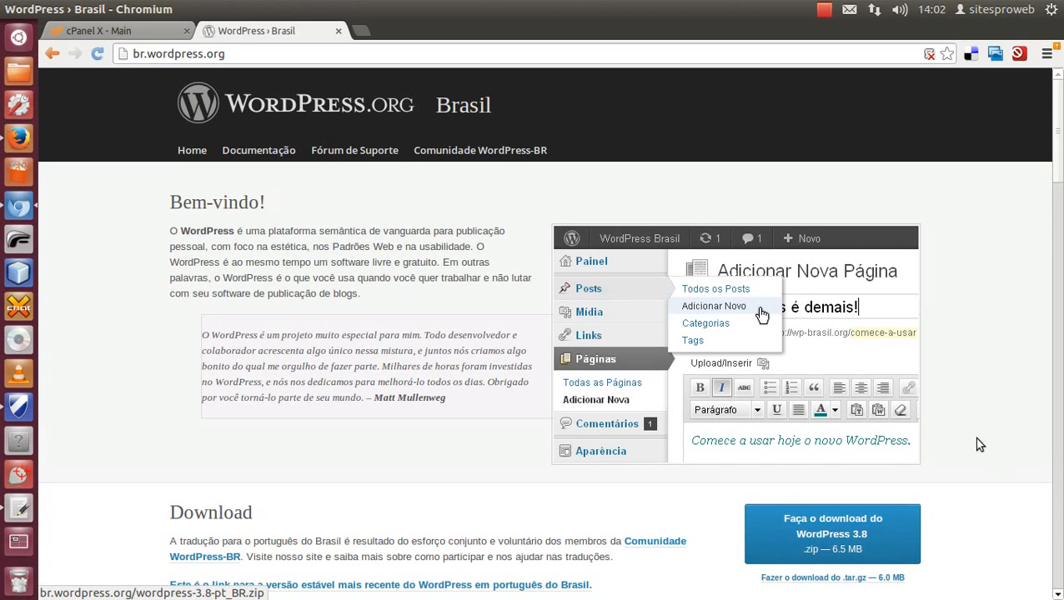
scroll(932, 403, down, 4)
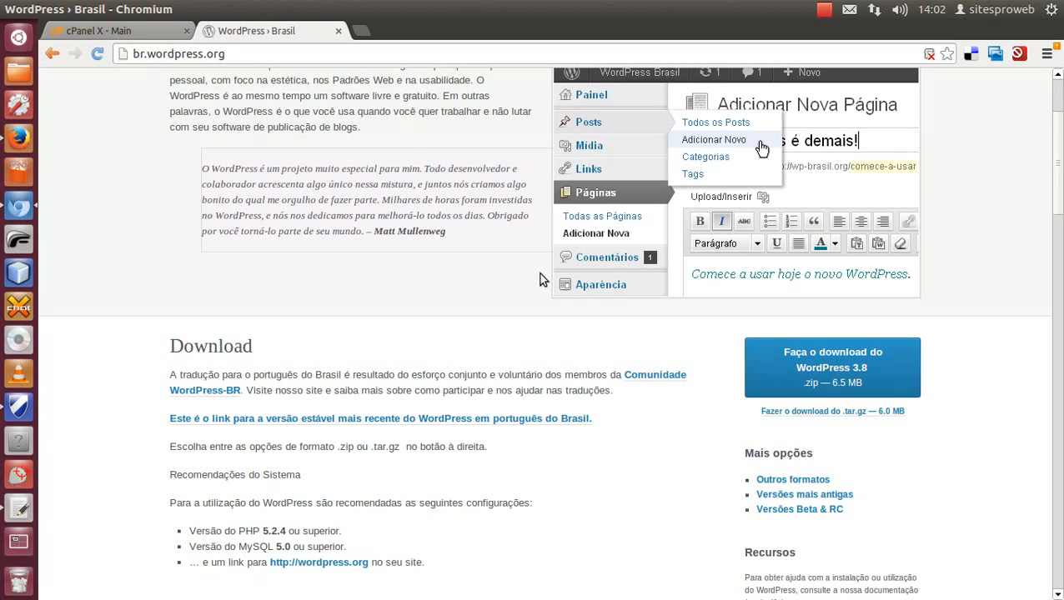
click(828, 376)
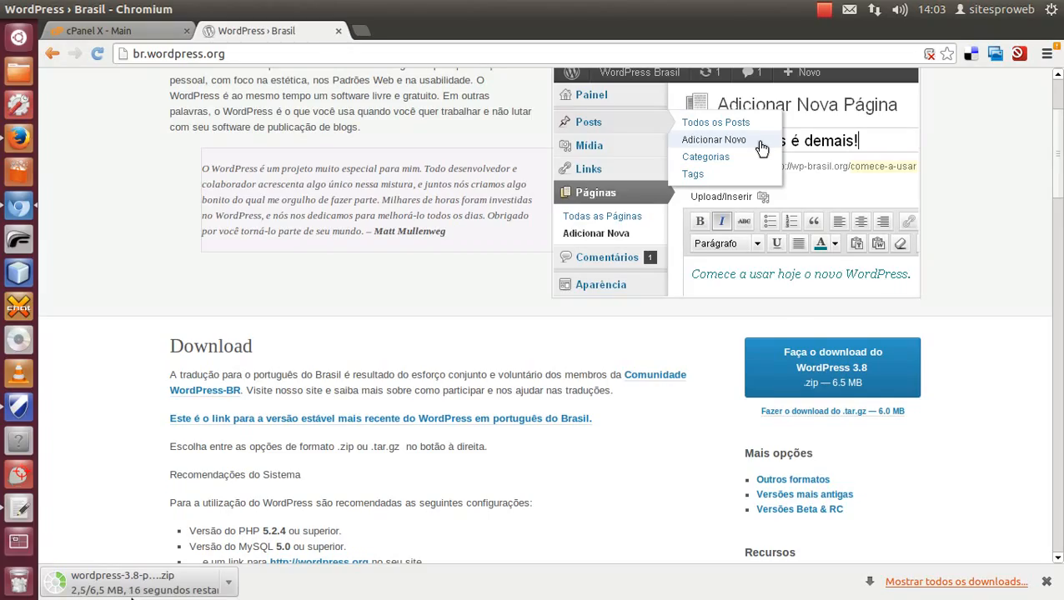
Return to the cPanel main page and open the Gerenciador de Arquivo at Web Raiz (public_html/www).
click(141, 34)
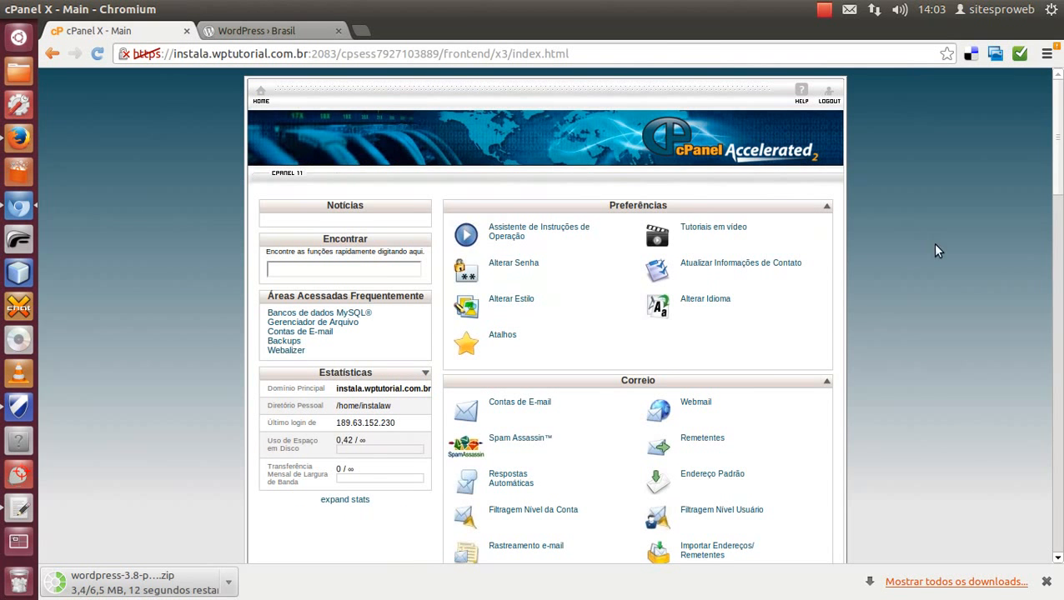
scroll(924, 248, down, 5)
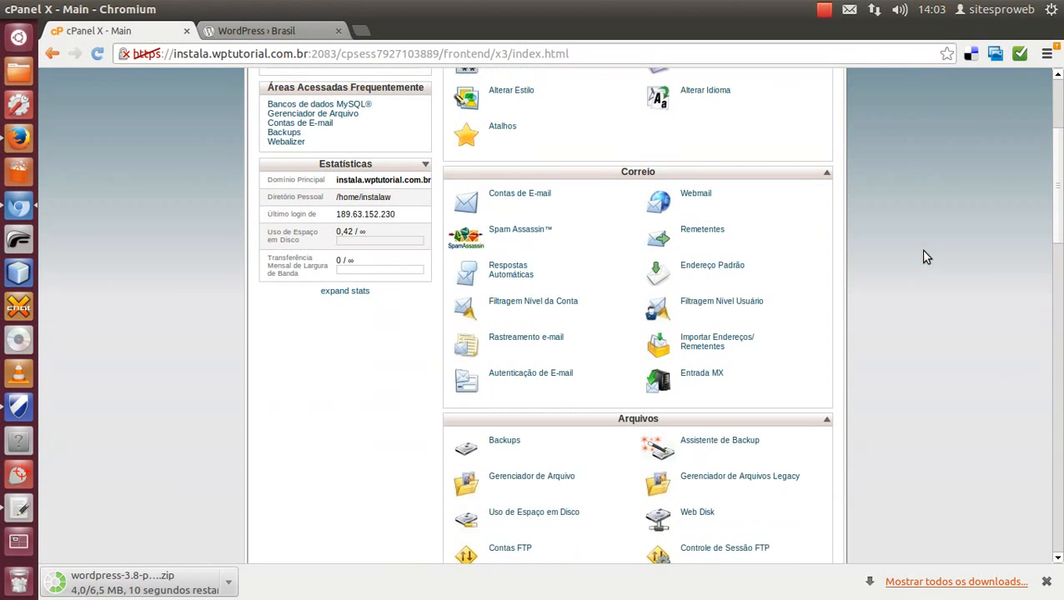
scroll(926, 257, down, 3)
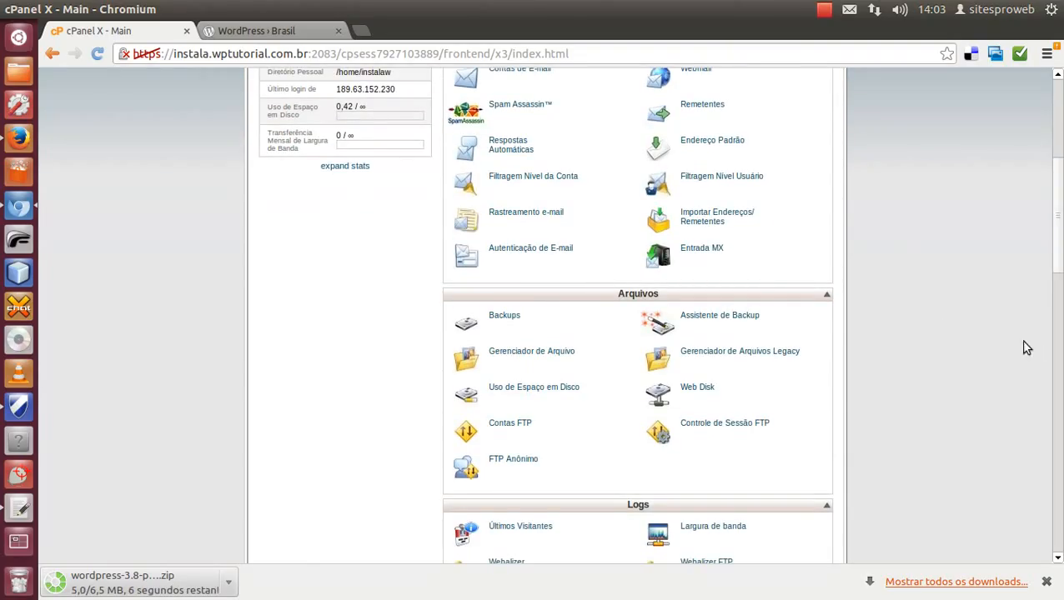
click(519, 354)
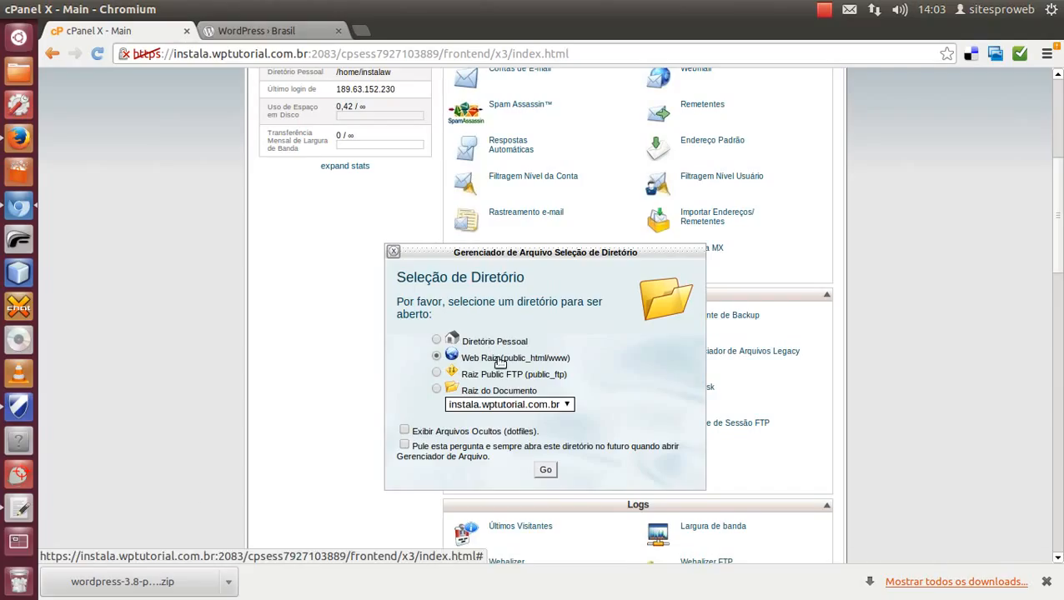
click(545, 472)
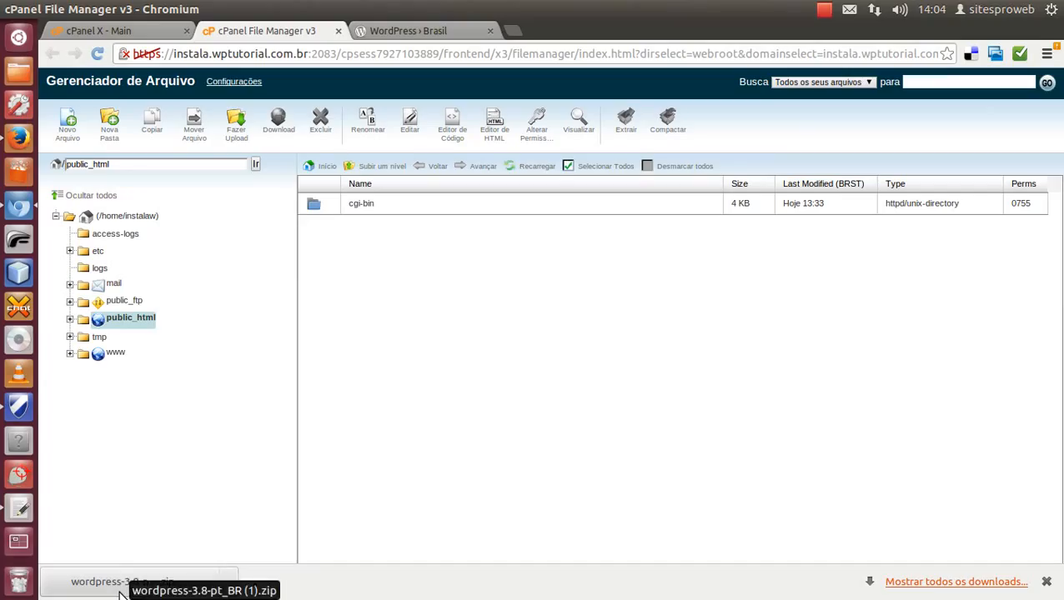
Upload wordpress-3.8-pt_BR.zip from the Downloads folder to public_html and dismiss the browser's download bar.
click(237, 134)
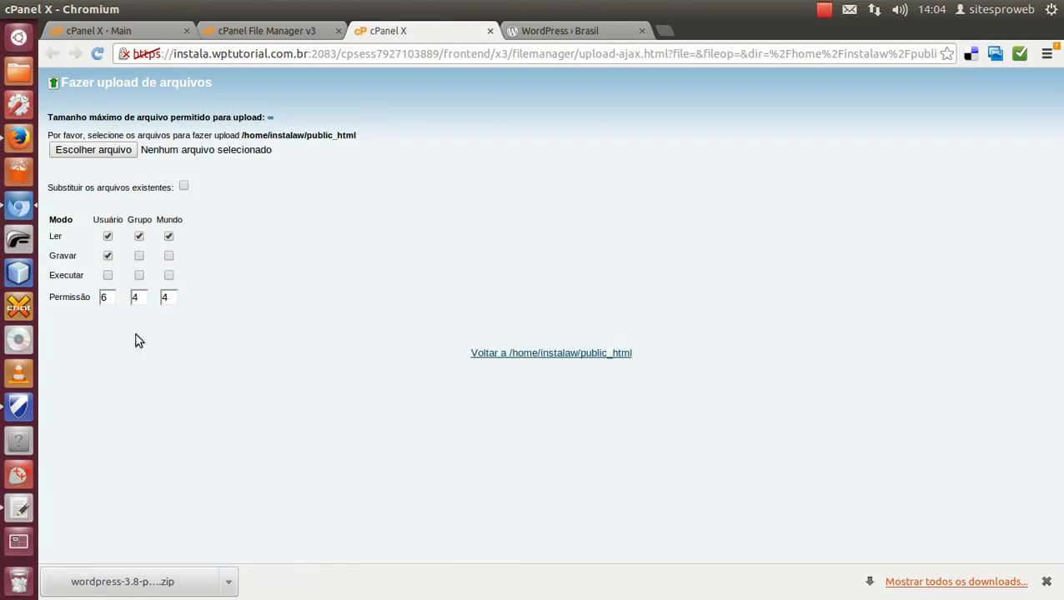
click(93, 150)
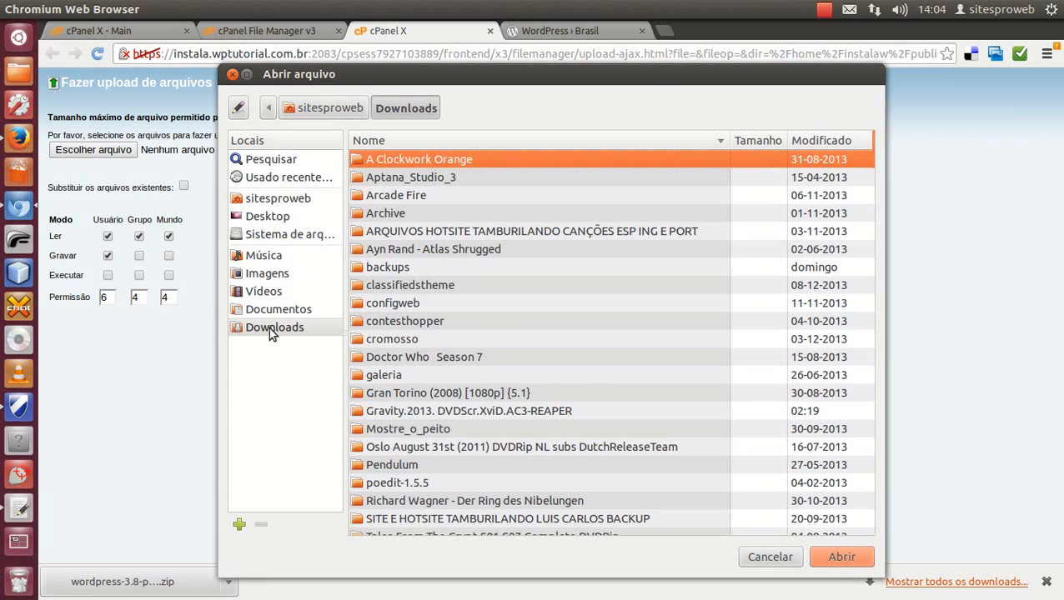
click(269, 328)
click(574, 325)
text(word)
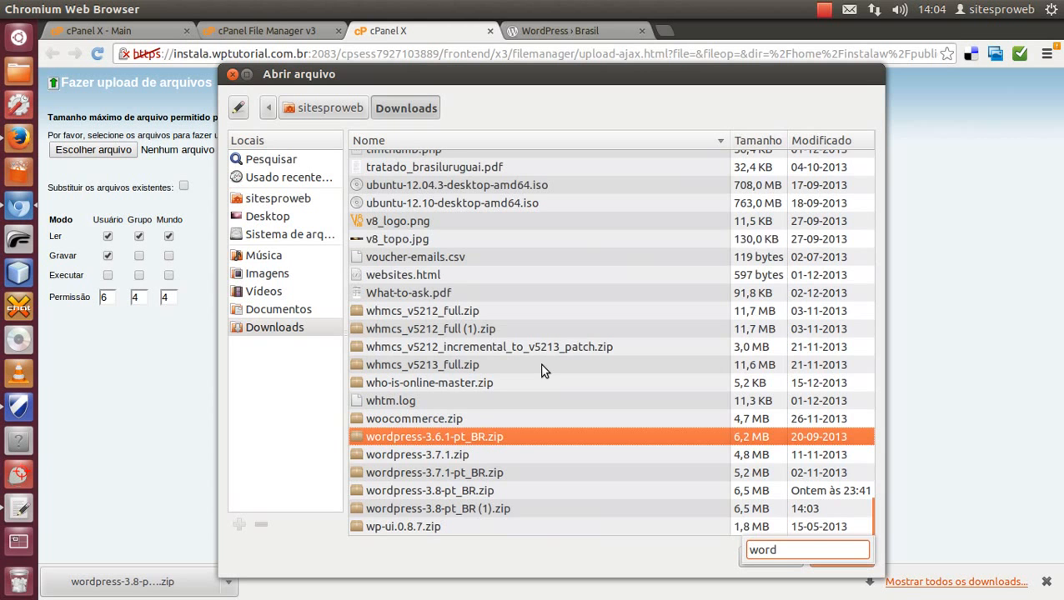
click(442, 491)
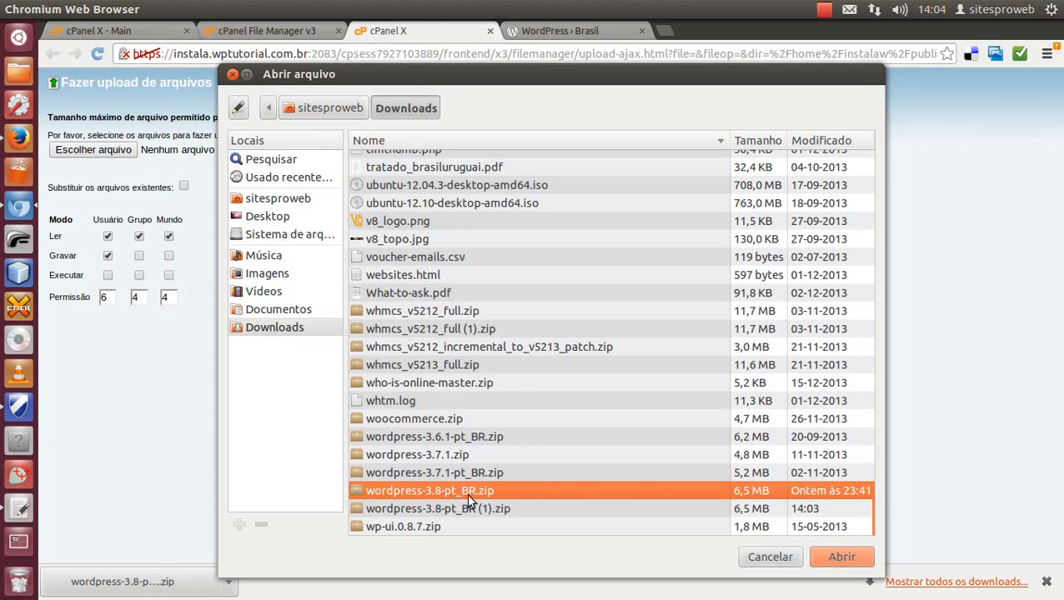
click(829, 557)
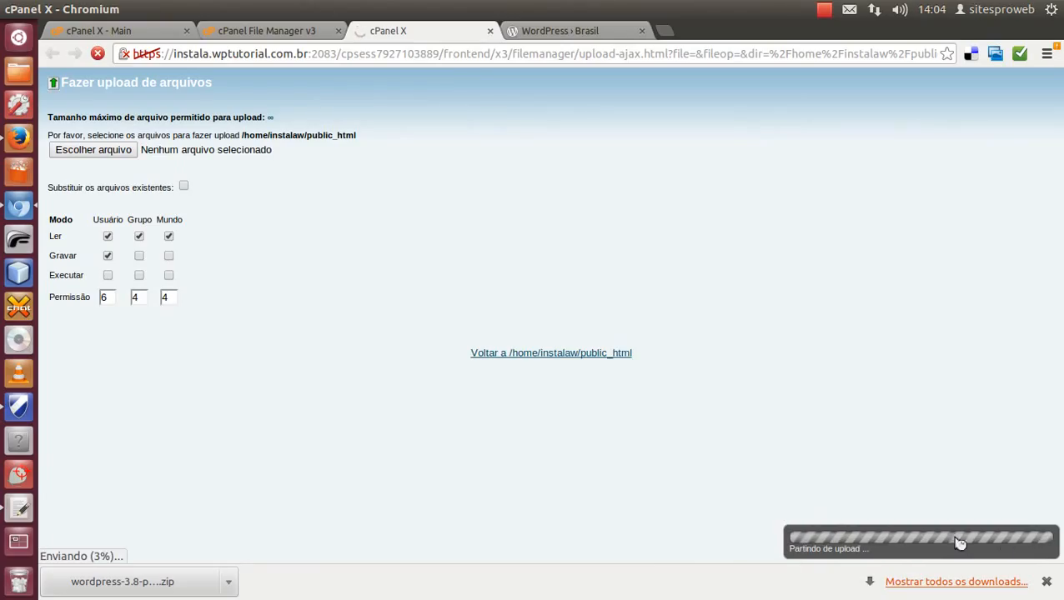
click(1047, 583)
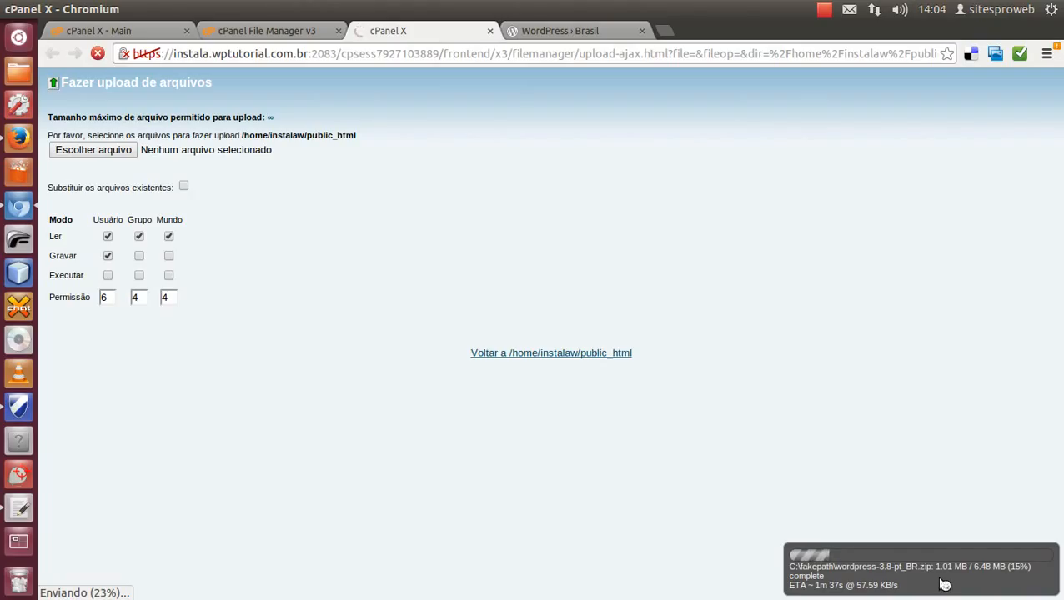
click(825, 12)
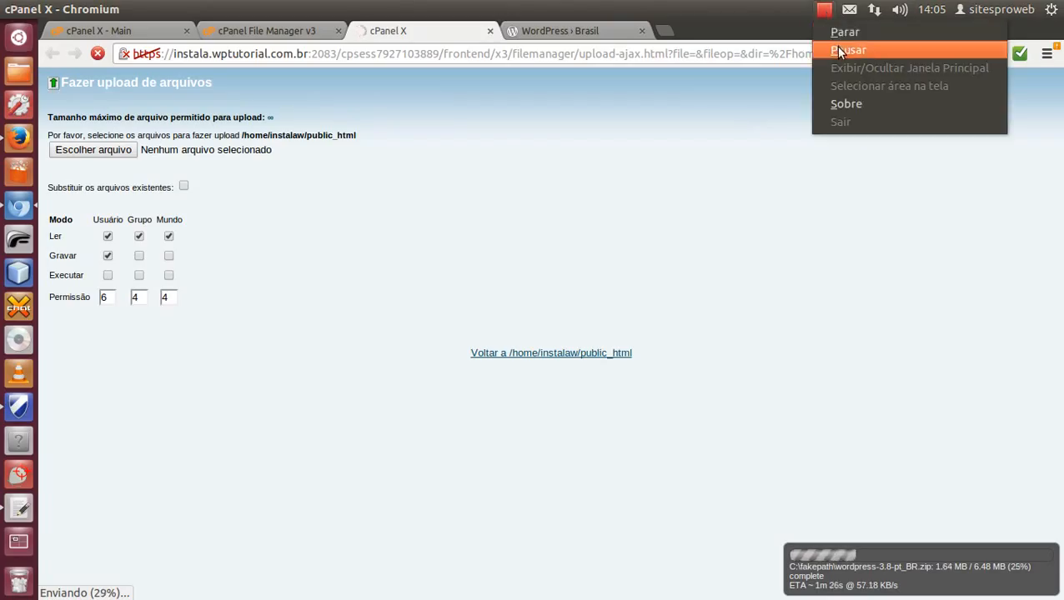
click(839, 50)
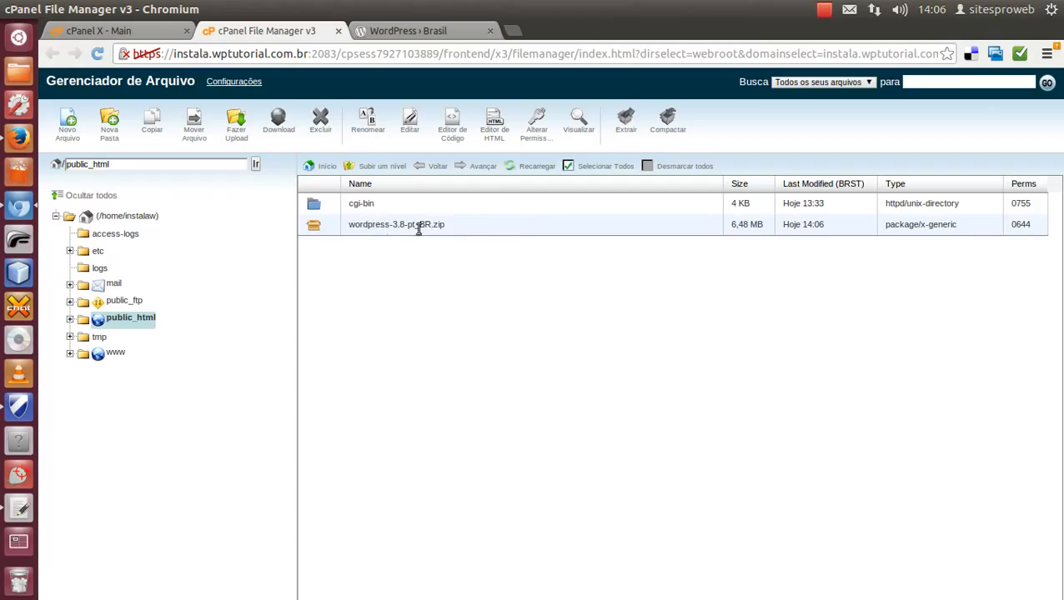
Extract wordpress-3.8-pt_BR.zip into /public_html and close the extraction results.
right_click(324, 231)
click(543, 306)
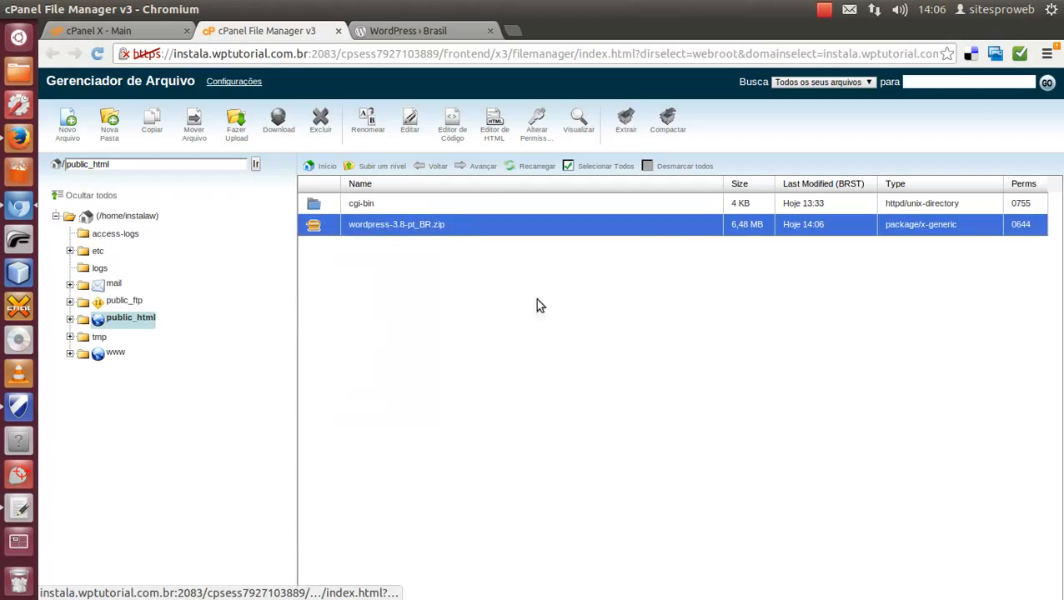
right_click(323, 231)
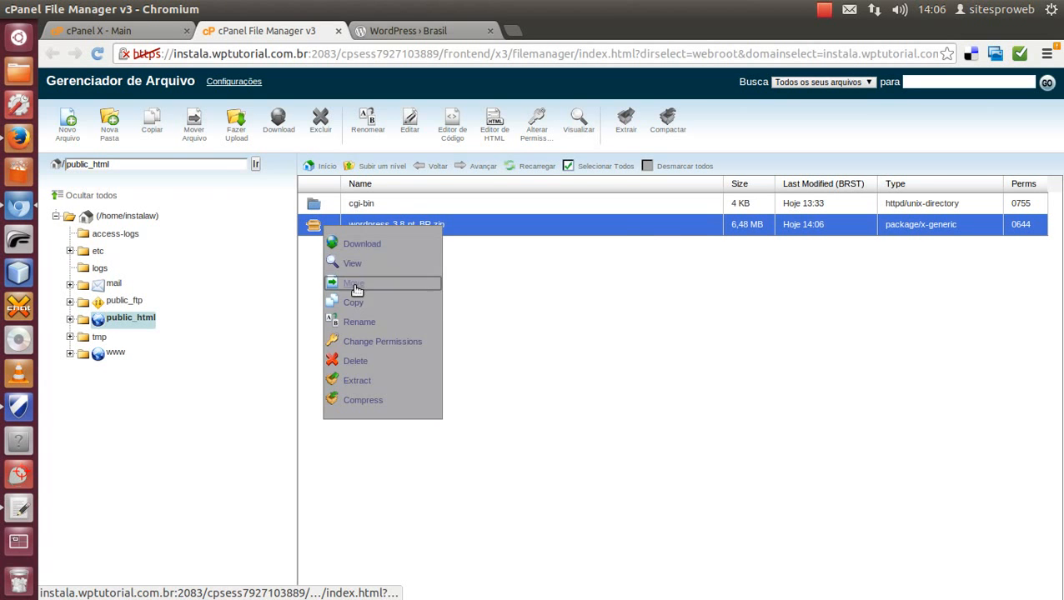
click(365, 381)
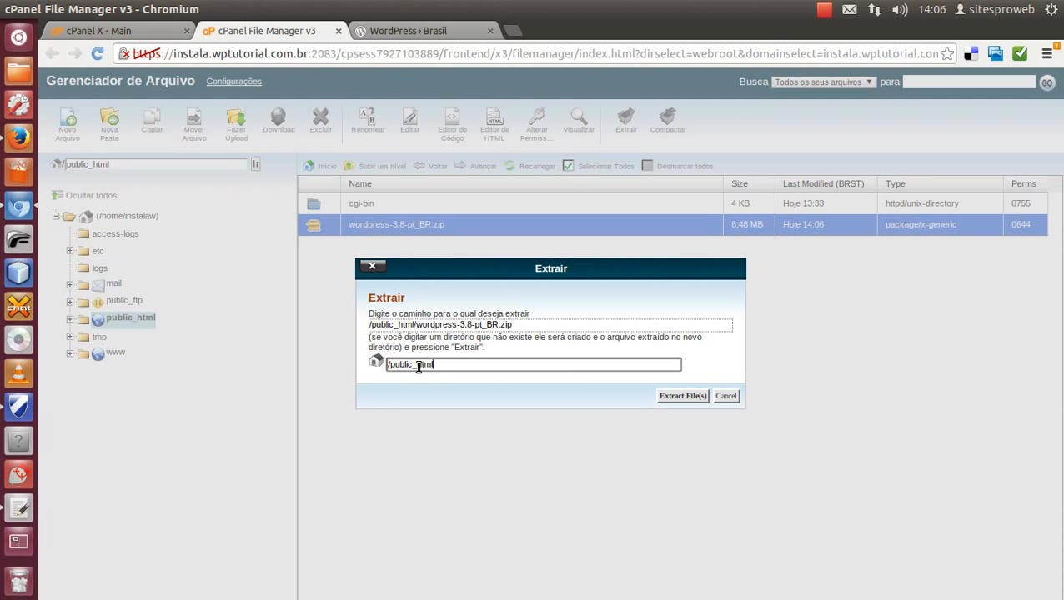
click(669, 395)
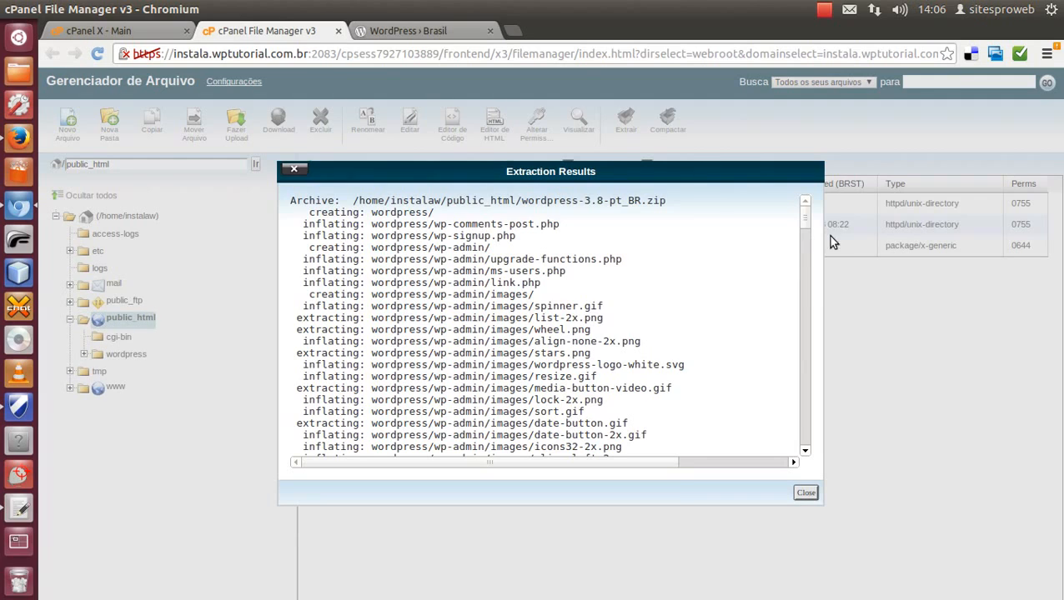
drag(807, 218, 799, 354)
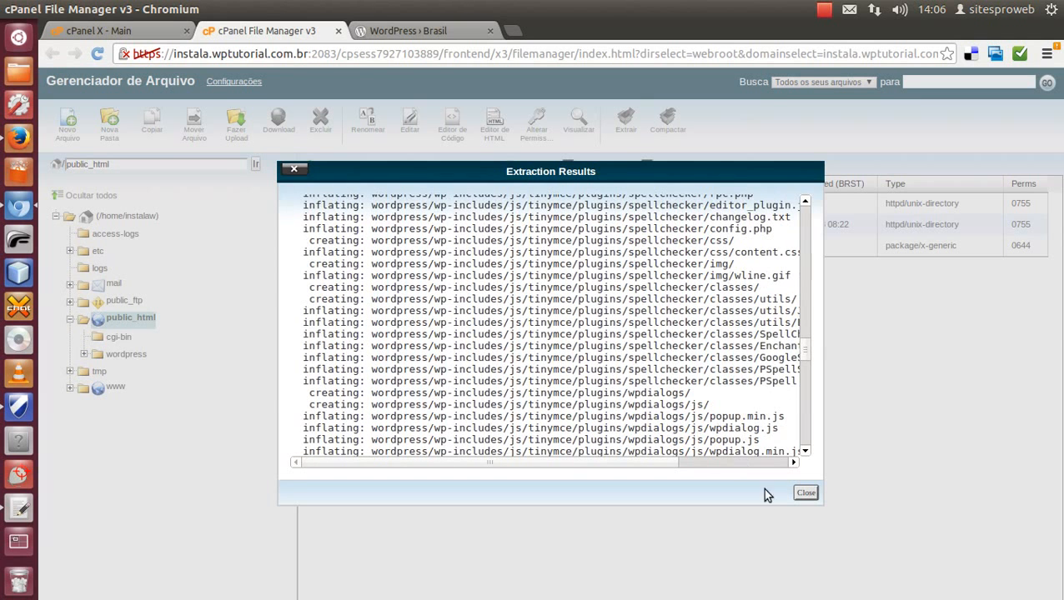
click(806, 494)
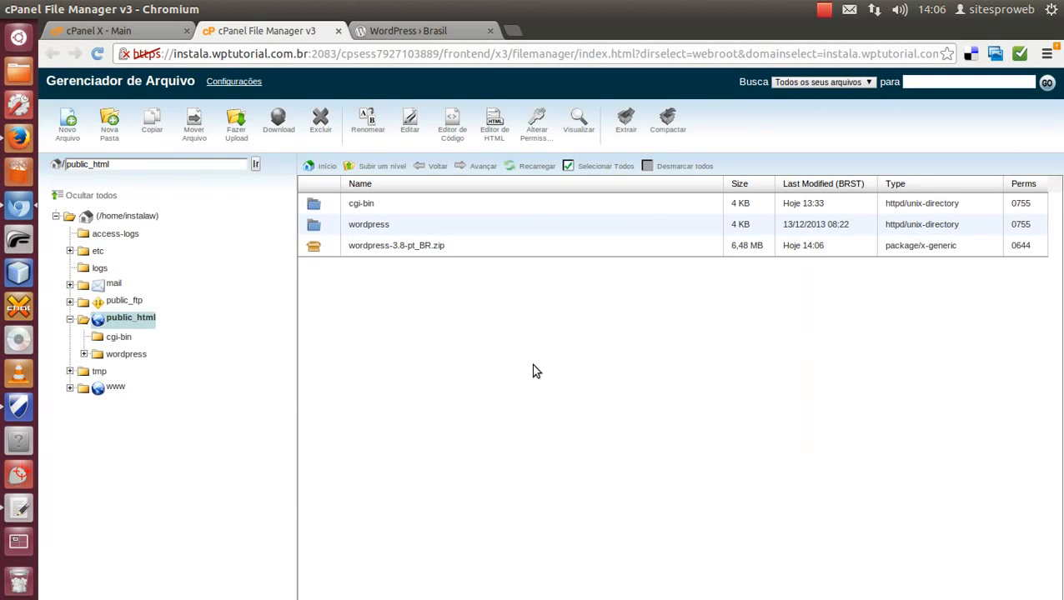
Delete the wordpress-3.8-pt_BR.zip archive from public_html.
click(326, 248)
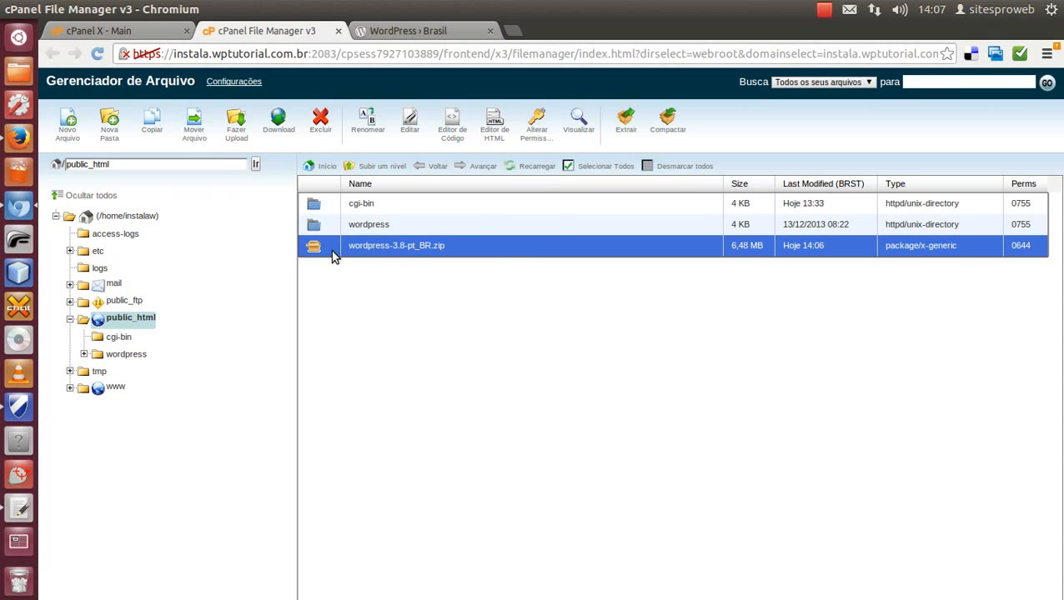
click(321, 123)
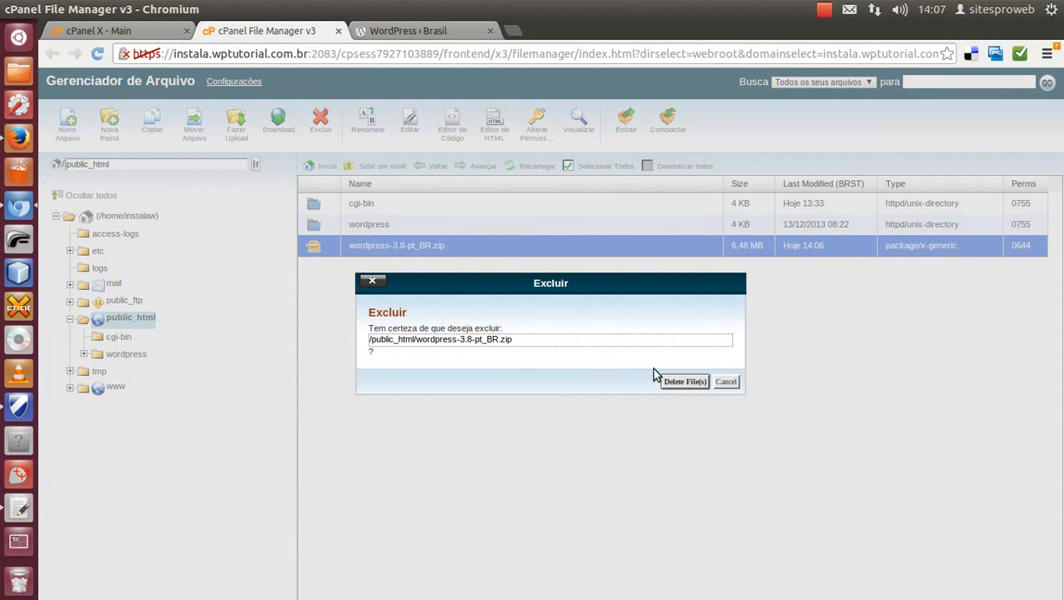
click(682, 382)
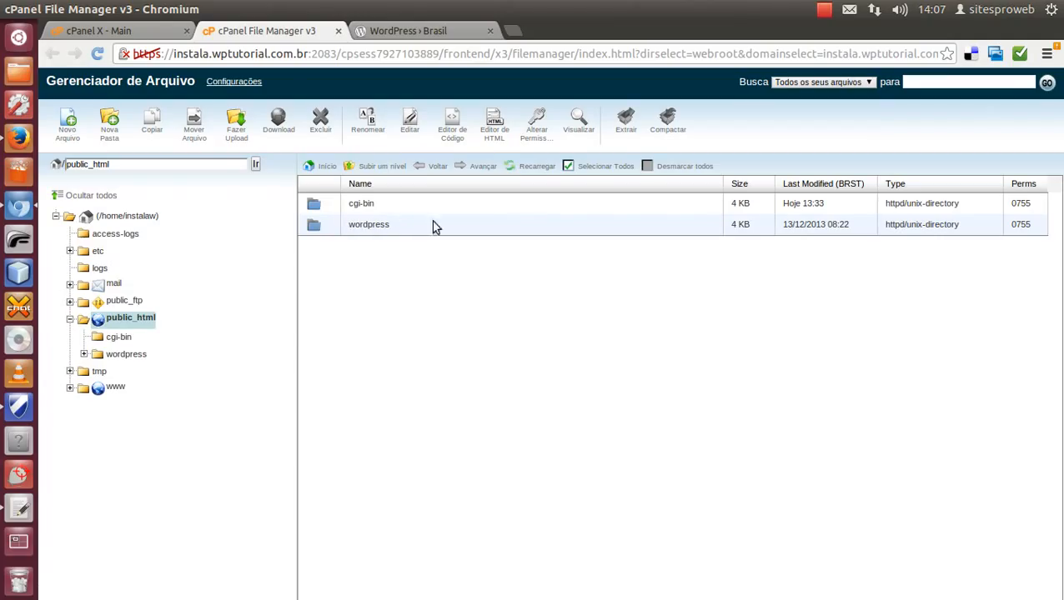
Open the wordpress folder inside public_html.
click(322, 232)
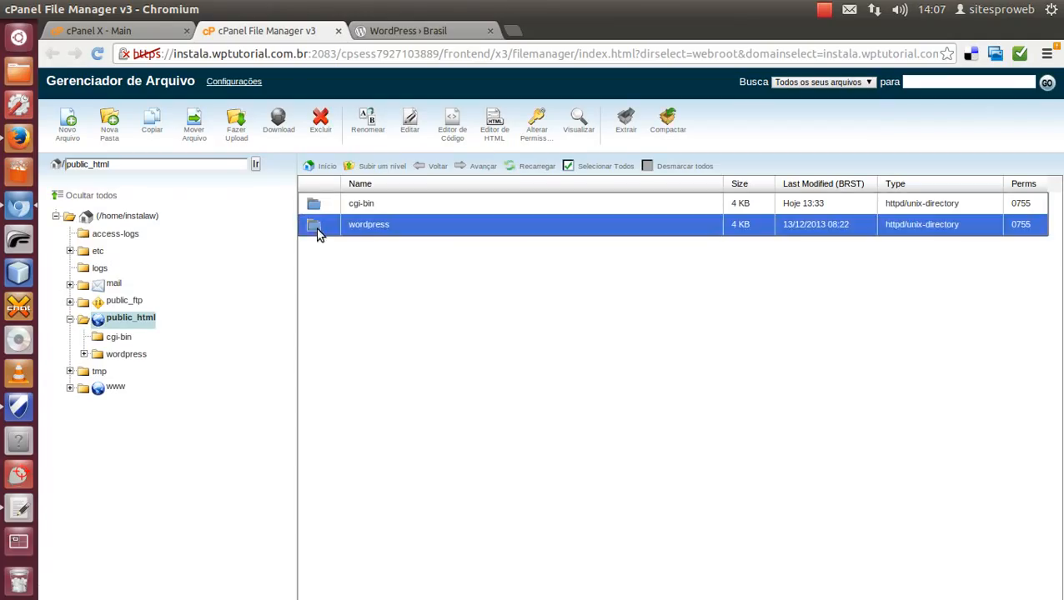
double_click(328, 232)
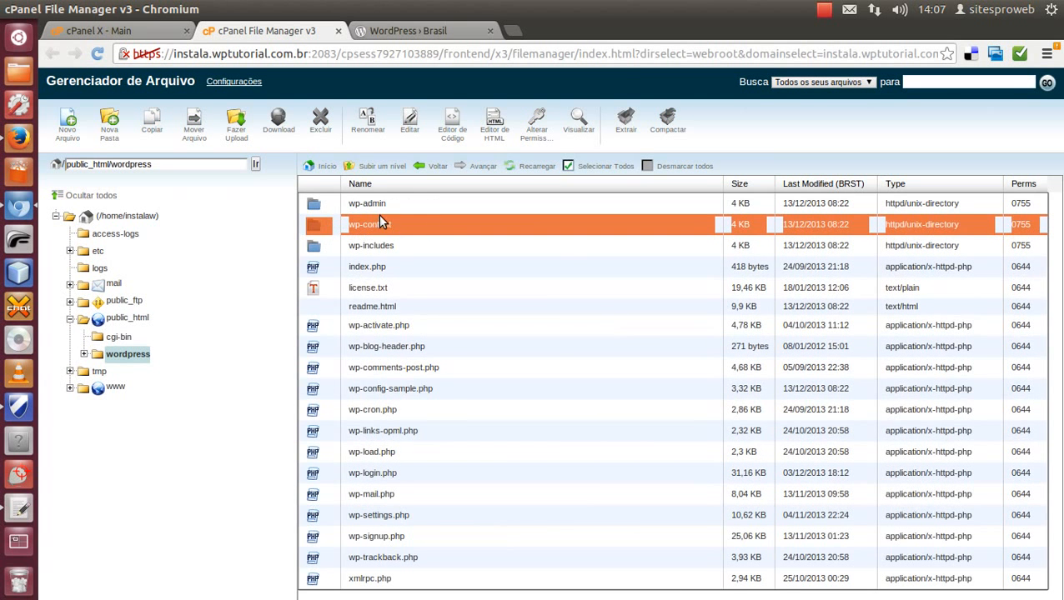
click(552, 292)
click(314, 203)
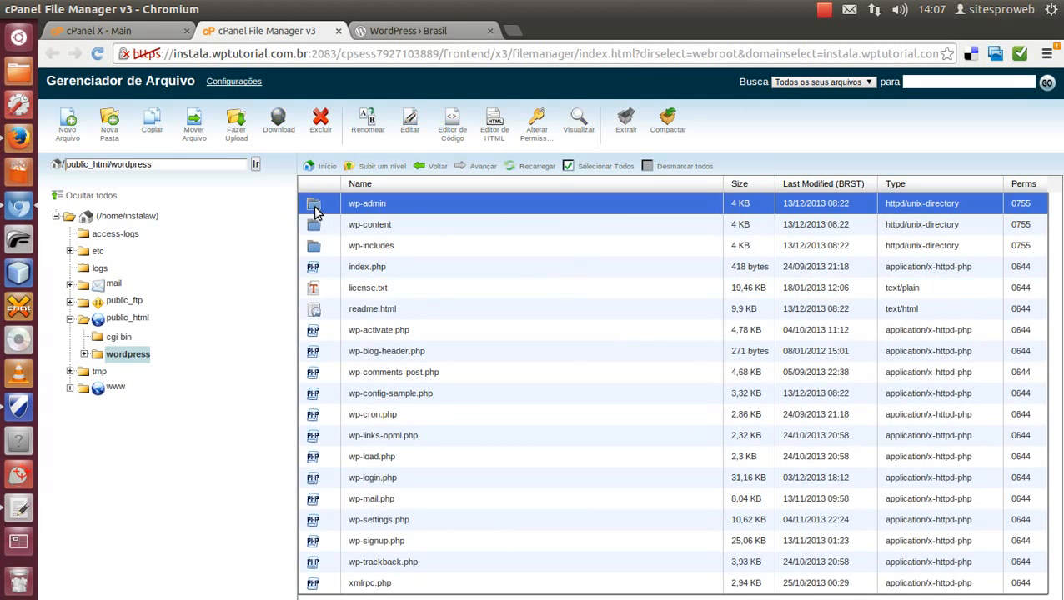
ctrl+click(316, 215)
key(shift+Down)
key(shift+Down)
key(shift+Down)
key(shift+Down)
key(shift+Down)
key(shift+Down)
key(shift+Down)
key(shift+Down)
key(shift+Down)
key(shift+Down)
key(shift+Down)
key(shift+Down)
key(shift+Down)
key(shift+Down)
key(shift+Down)
key(shift+Down)
key(shift+Down)
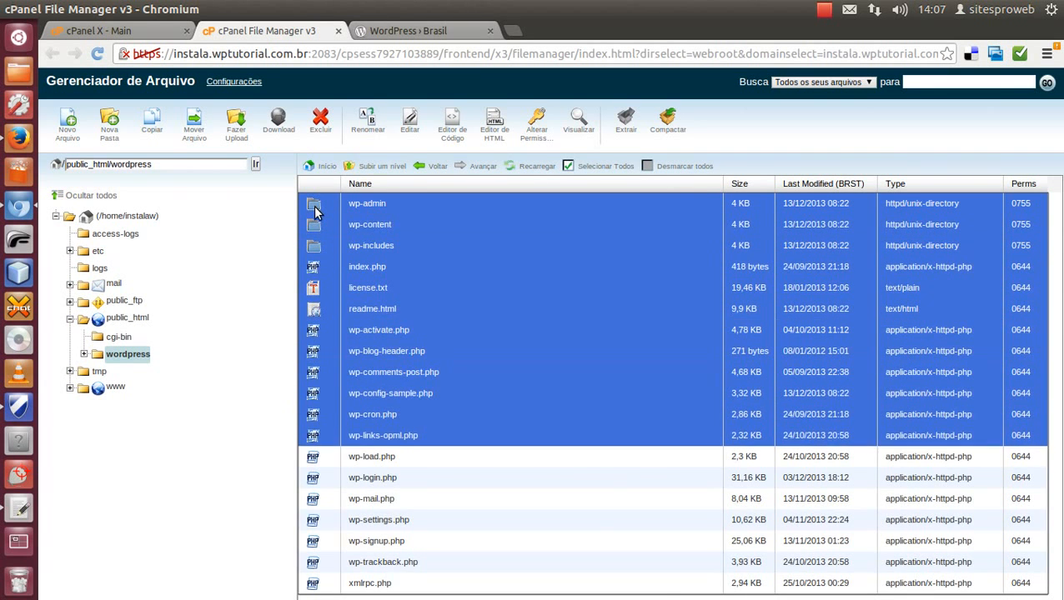
key(Down)
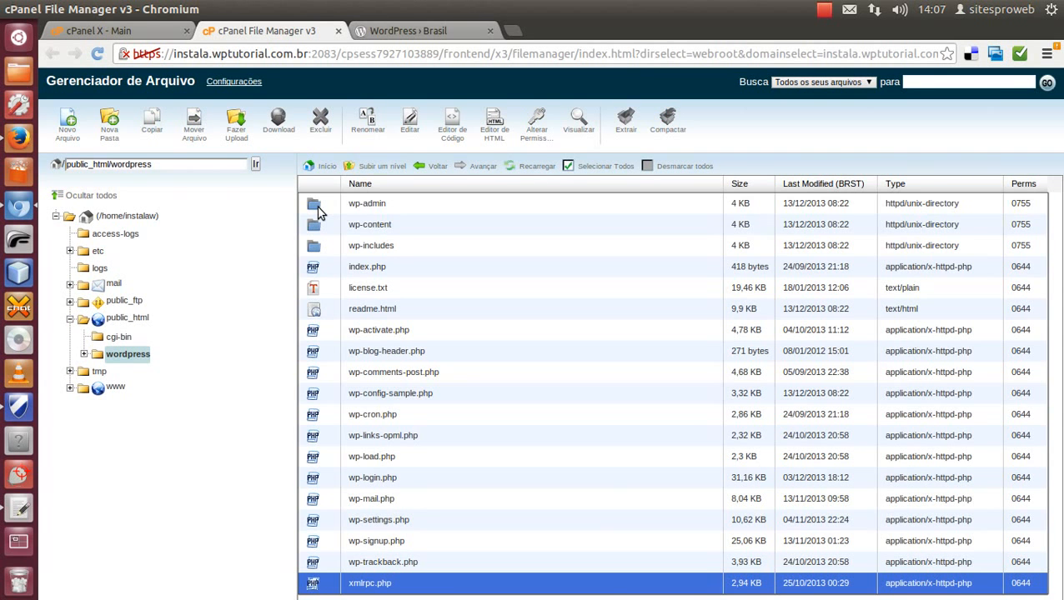
Move all folders and files from the wordpress folder, wp-admin through xmlrpc.php, to /public_html/.
click(317, 207)
key(shift+Down)
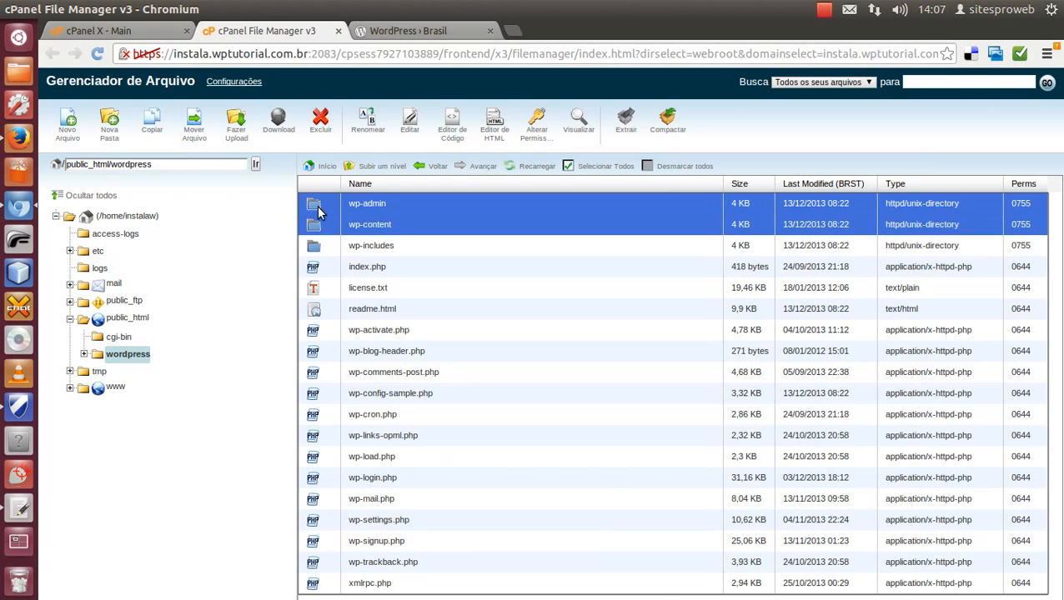
key(shift+Down)
key(shift+Down)
key(shift+Down)
key(shift+Down)
key(shift+Down)
key(shift+Down)
key(shift+Down)
key(shift+Down)
key(shift+Down)
key(shift+Down)
key(shift+Down)
key(shift+Down)
key(shift+Down)
key(shift+Down)
key(shift+Down)
key(shift+Down)
key(shift+Down)
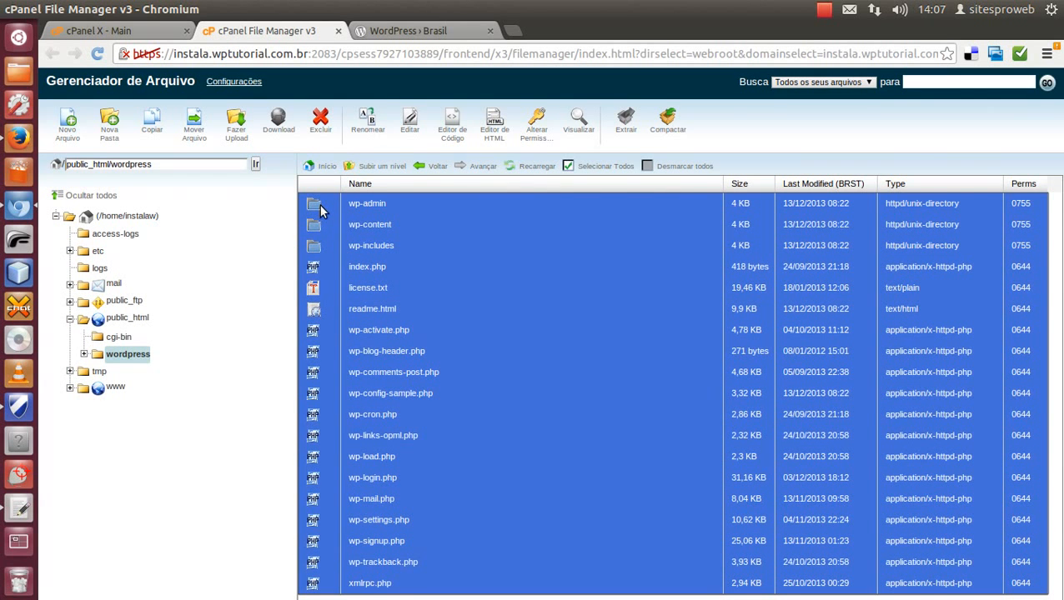
right_click(321, 206)
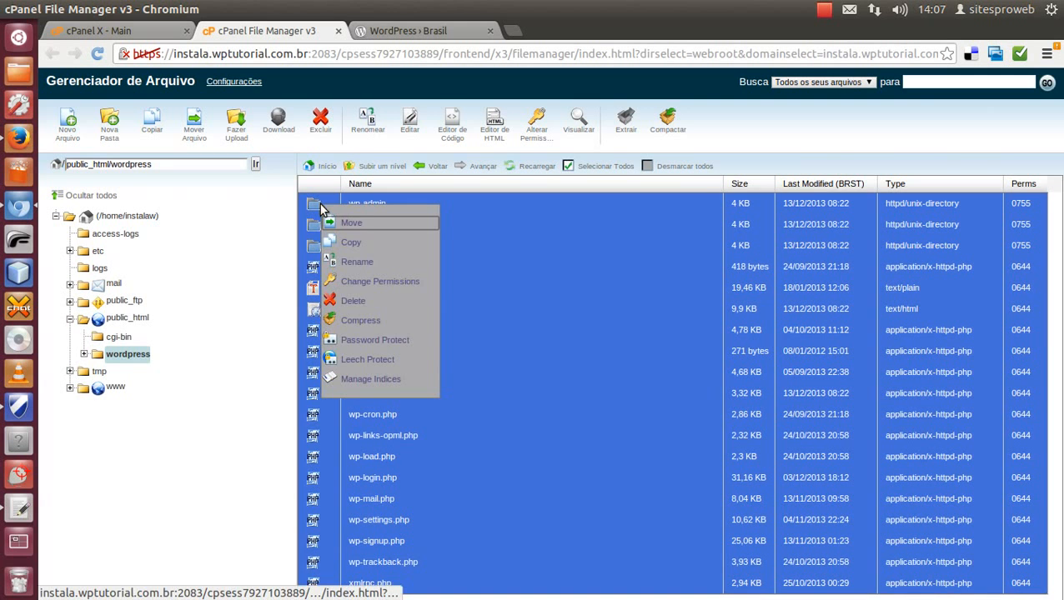
click(381, 222)
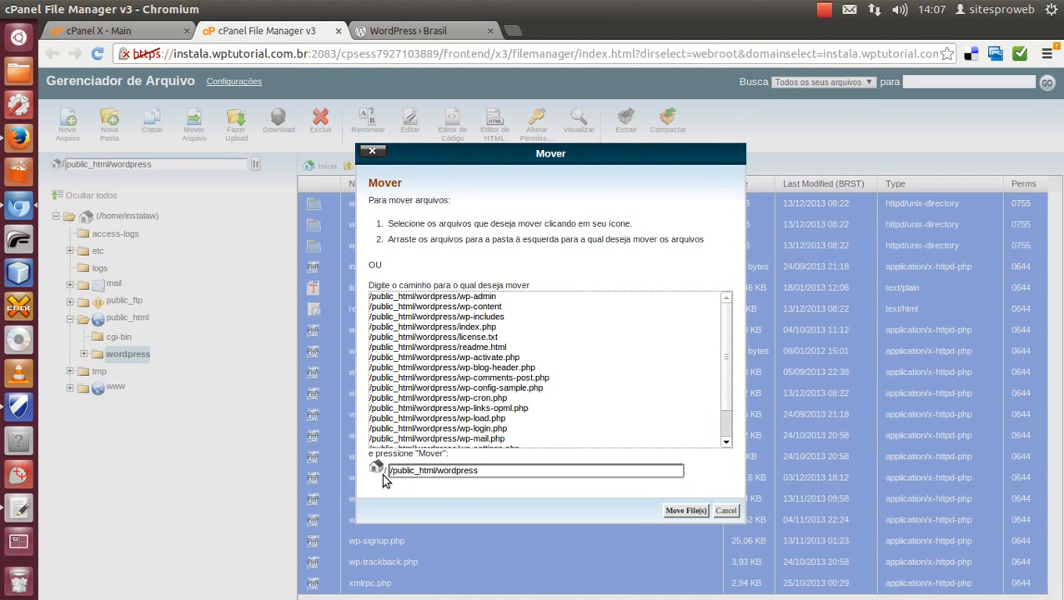
drag(439, 472, 469, 472)
click(509, 472)
double_click(464, 472)
key(BackSpace)
click(685, 511)
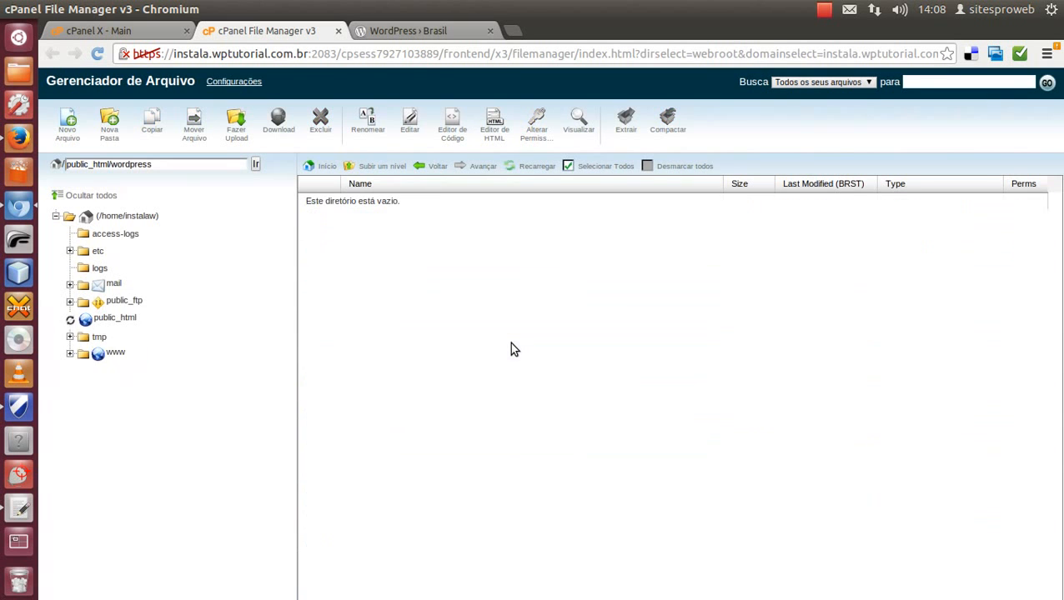
Go up to public_html, check the contents of its wordpress folder, and return to public_html.
click(382, 167)
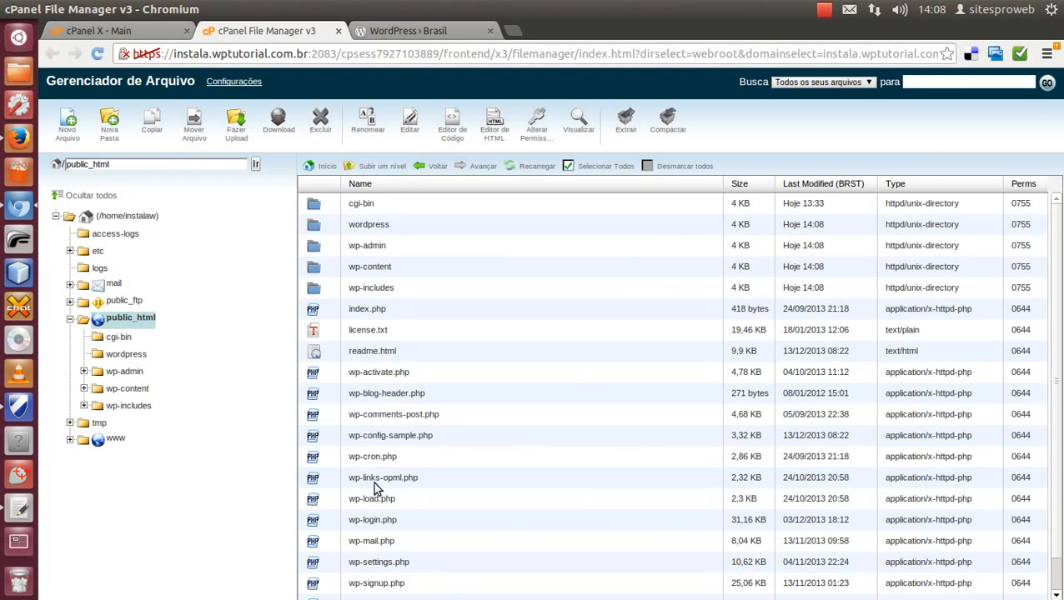
double_click(317, 226)
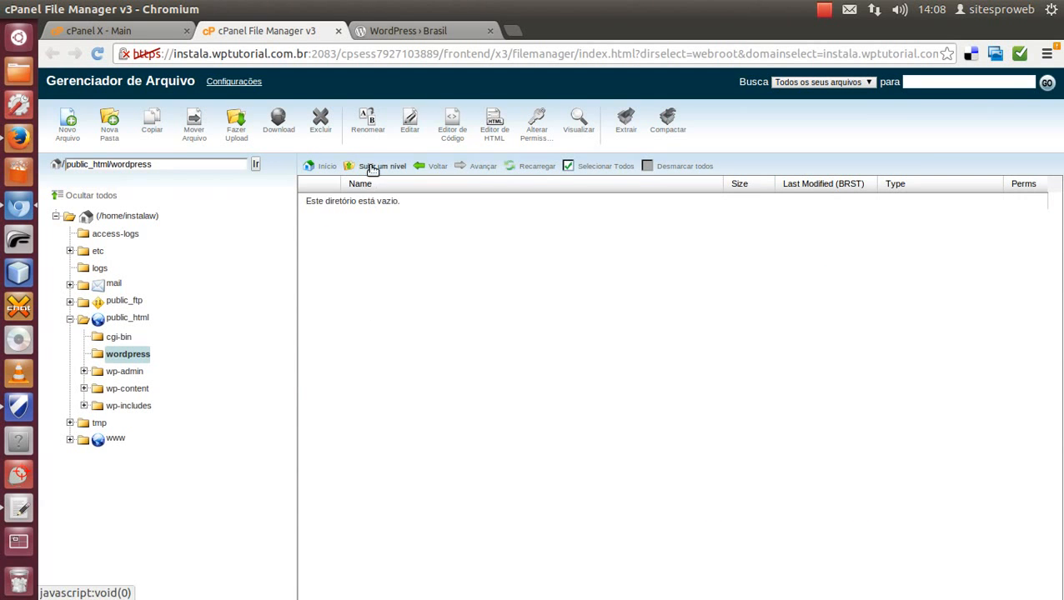
click(373, 166)
Delete the wordpress folder from public_html and look over the remaining files.
click(316, 230)
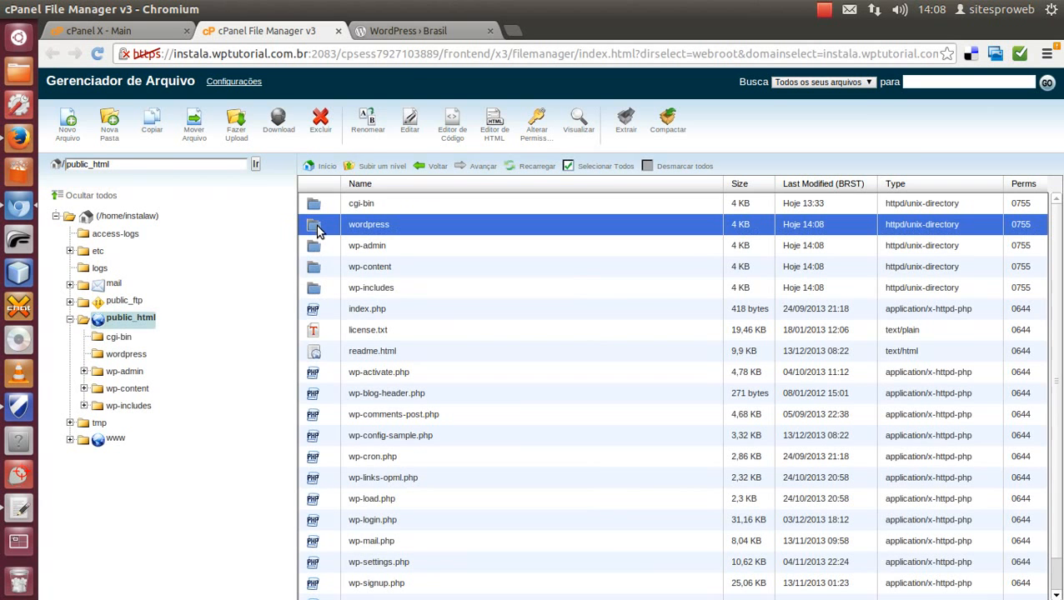
click(321, 124)
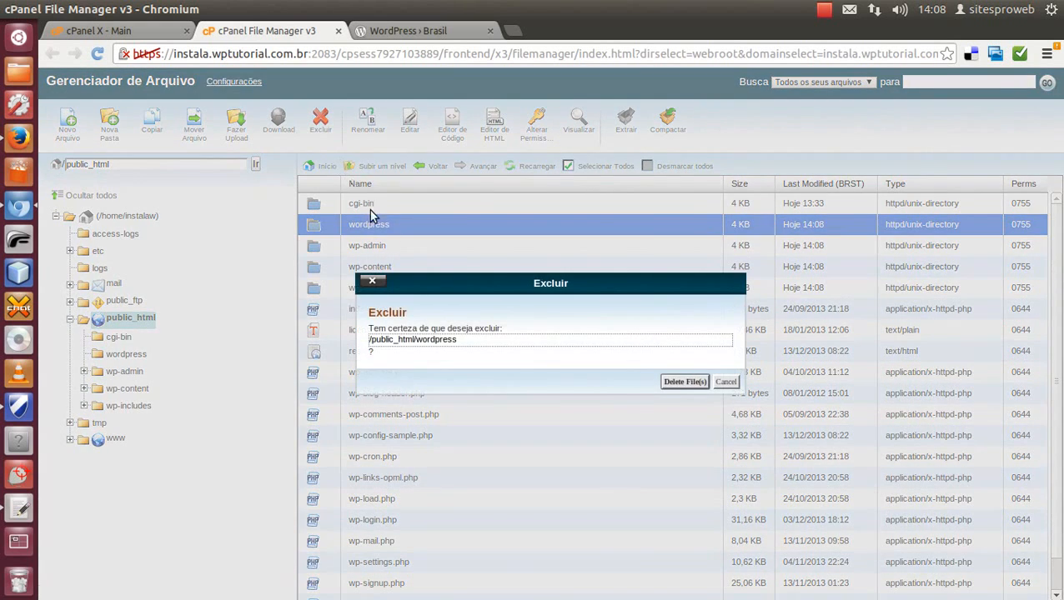
click(682, 384)
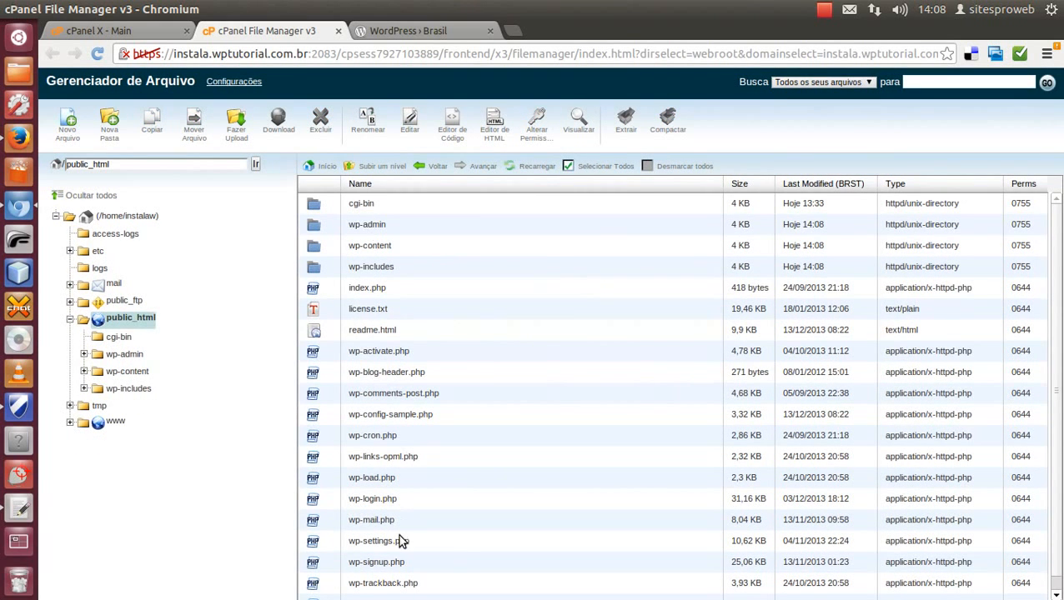
scroll(482, 376, down, 1)
scroll(482, 376, up, 1)
Close the file manager and open Bancos de dados MySQL from the cPanel main page.
click(339, 34)
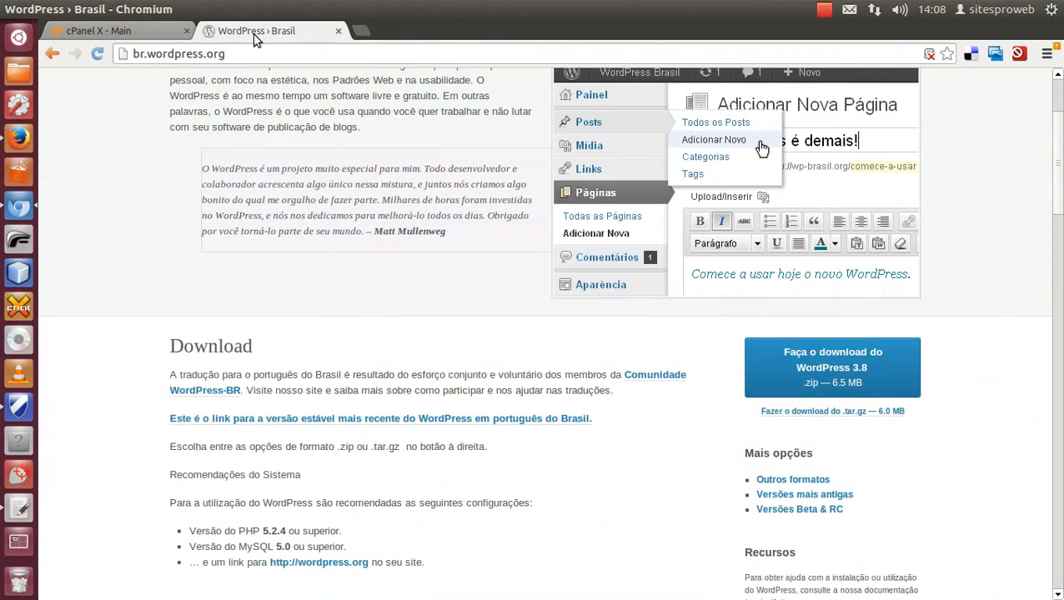
click(154, 34)
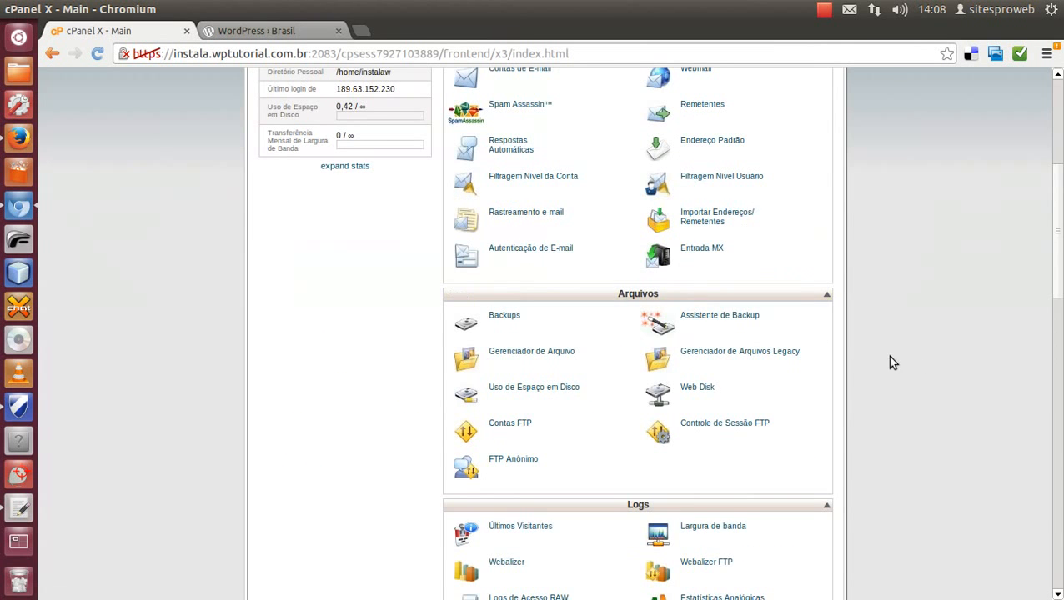
scroll(912, 355, up, 5)
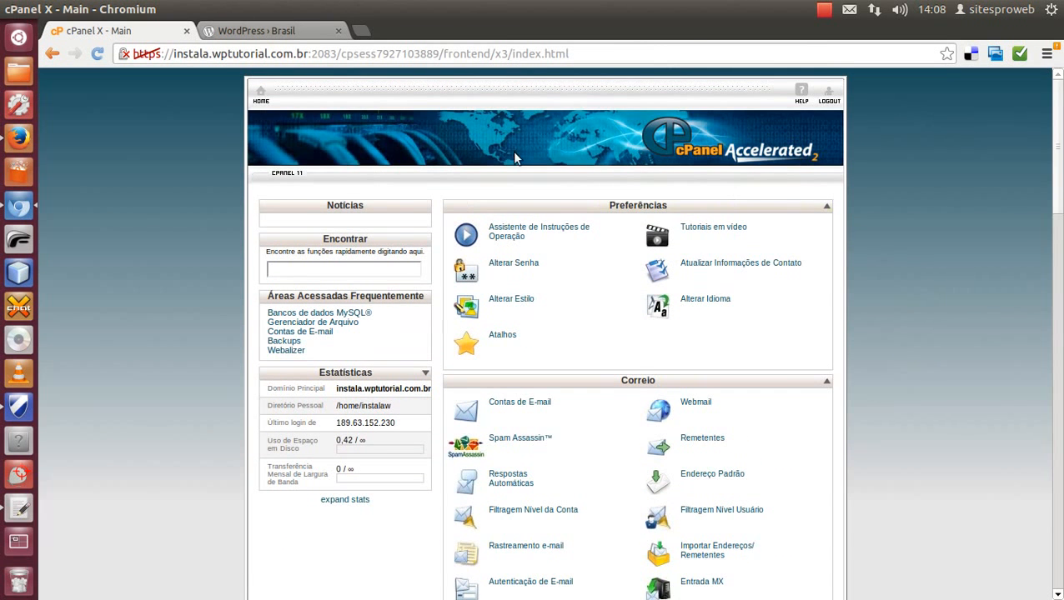
scroll(938, 372, down, 4)
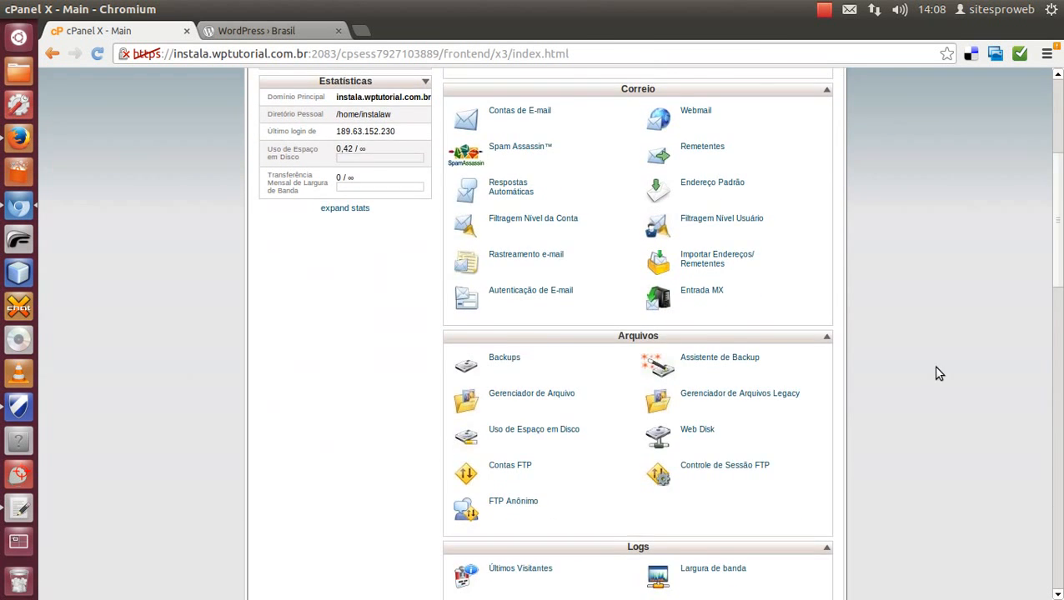
scroll(921, 371, down, 10)
scroll(922, 372, down, 2)
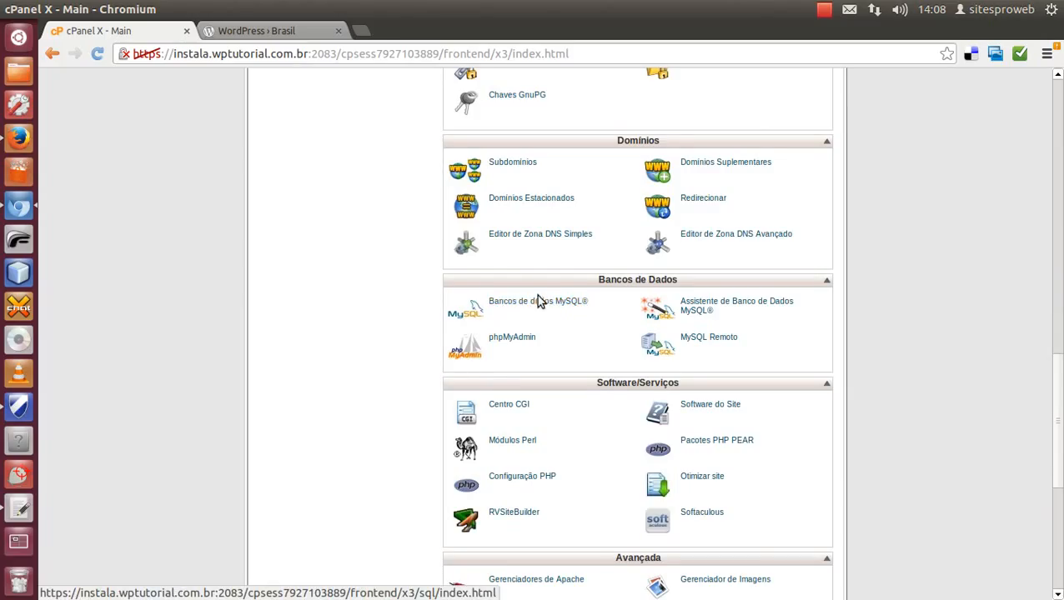
click(538, 304)
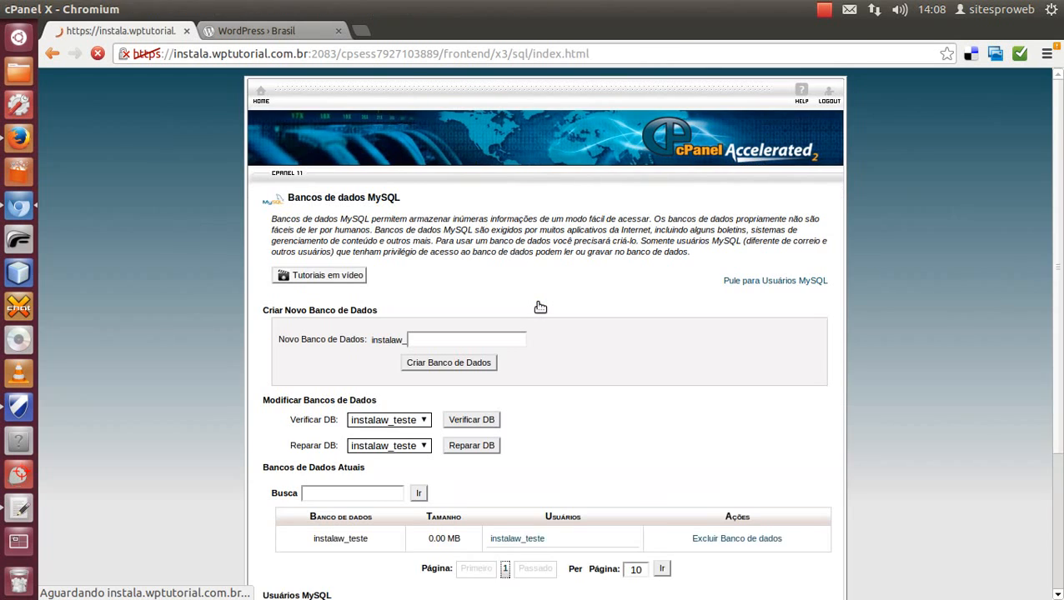
Remove the user instalaw_teste from the instalaw_teste database and return to the MySQL databases page.
scroll(565, 339, down, 3)
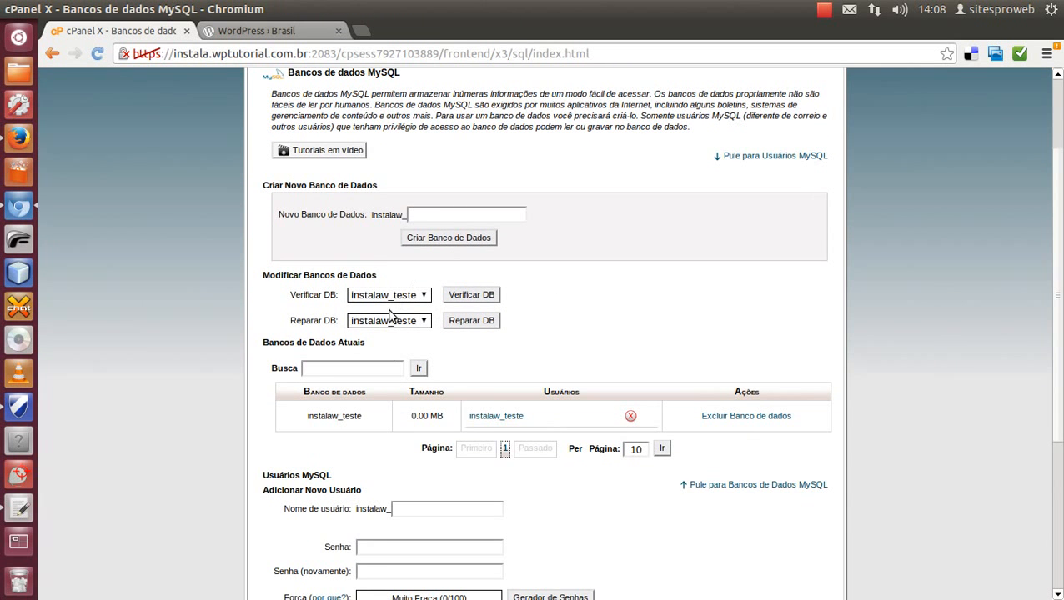
scroll(390, 331, down, 1)
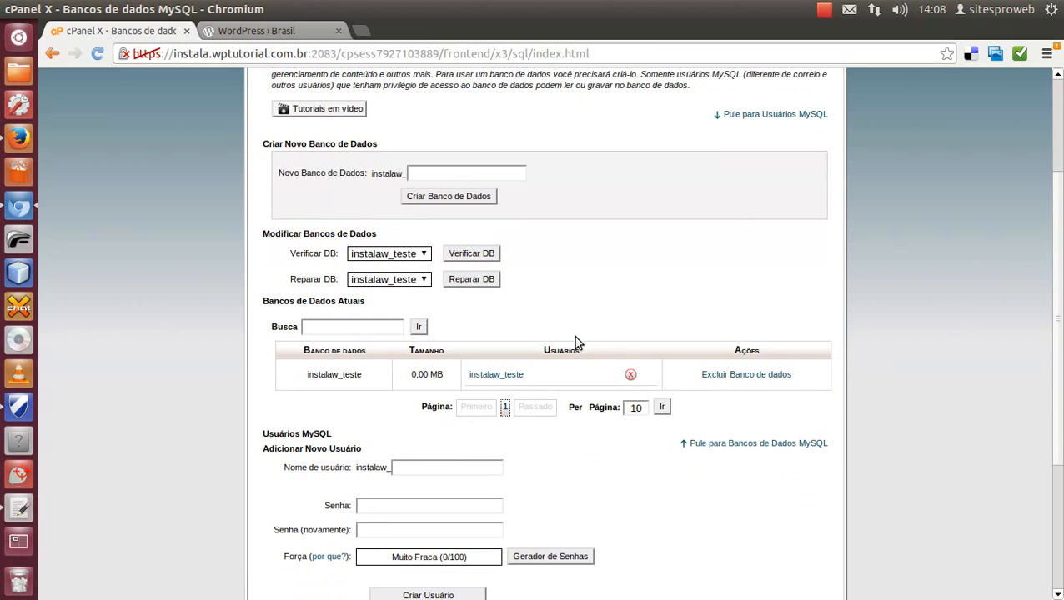
click(627, 377)
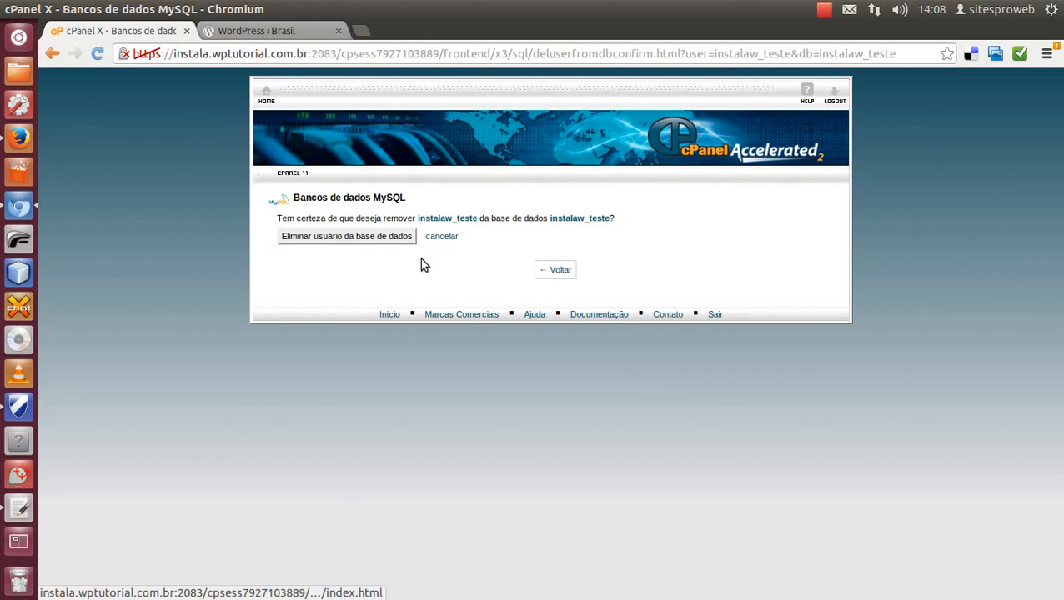
click(374, 239)
click(555, 252)
Permanently delete the MySQL user instalaw_teste and return to the MySQL databases page.
scroll(560, 399, down, 5)
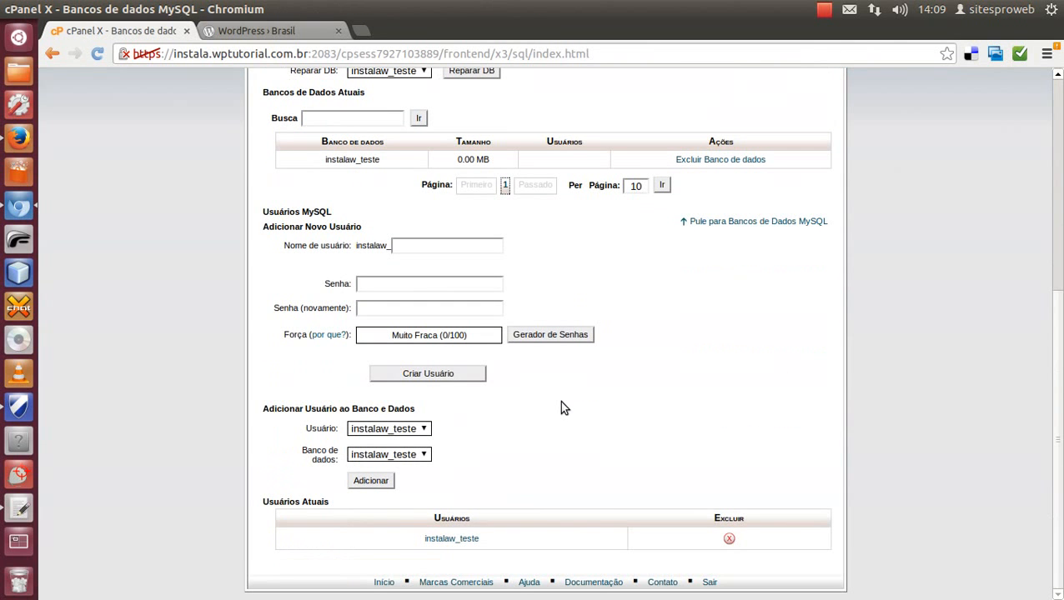
click(729, 539)
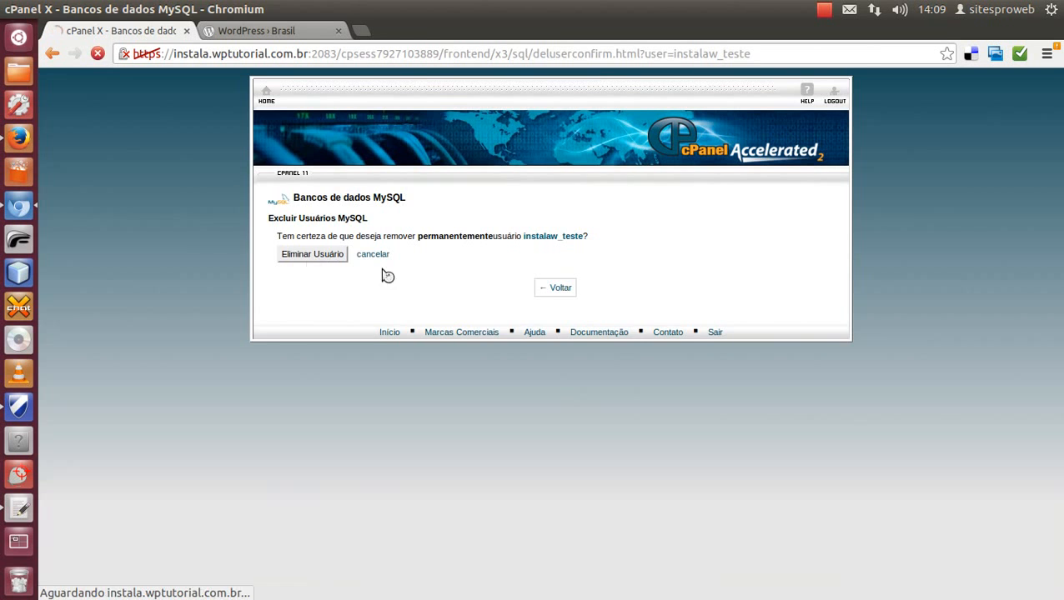
click(332, 261)
click(558, 256)
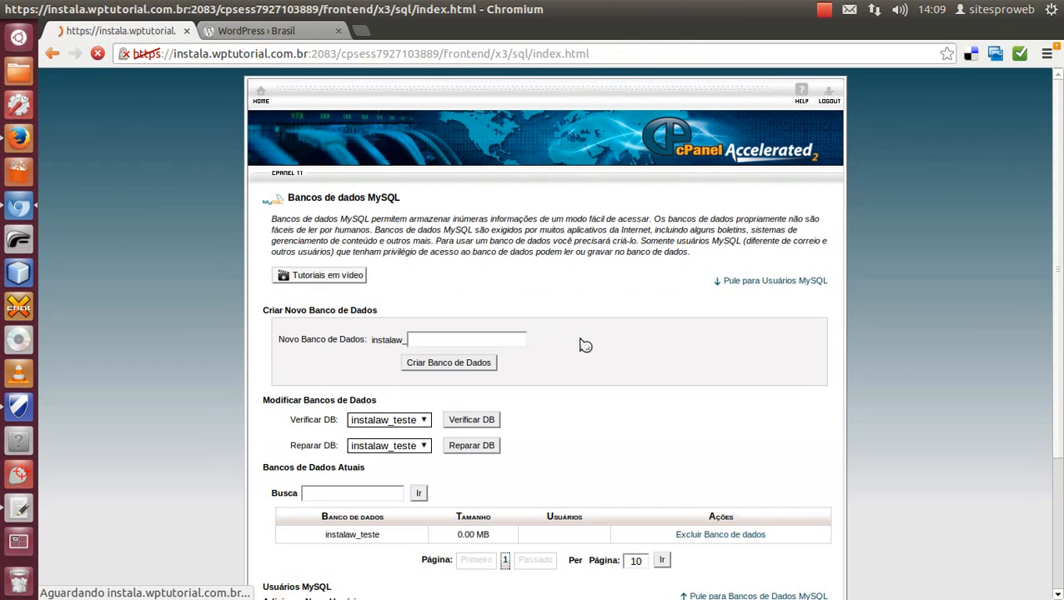
Create a new MySQL database named instalaw_wordpress and return to the MySQL databases page.
scroll(601, 428, down, 4)
scroll(617, 401, up, 3)
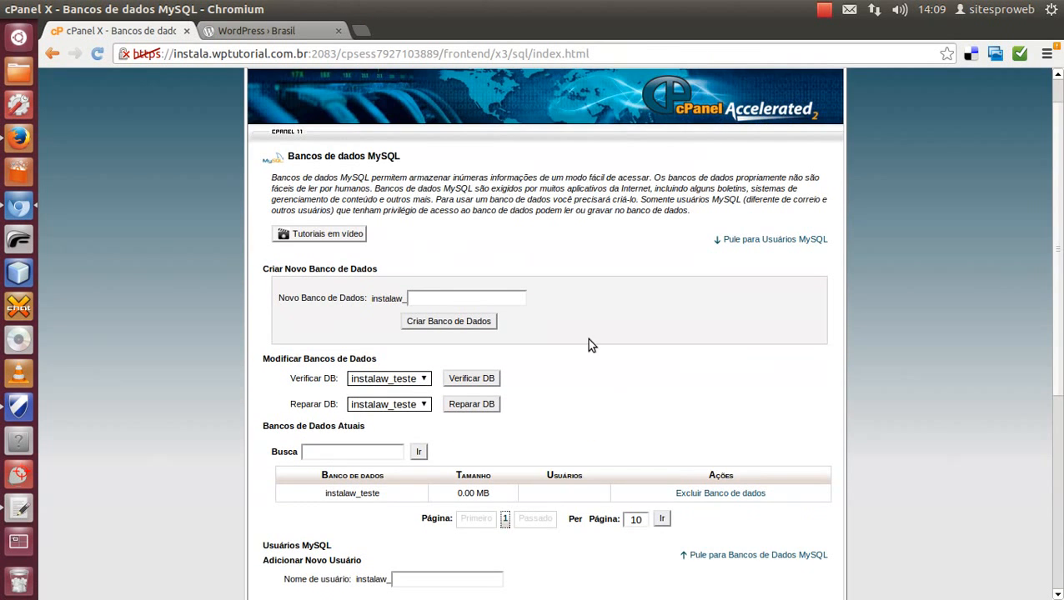
click(450, 294)
text(wordpress)
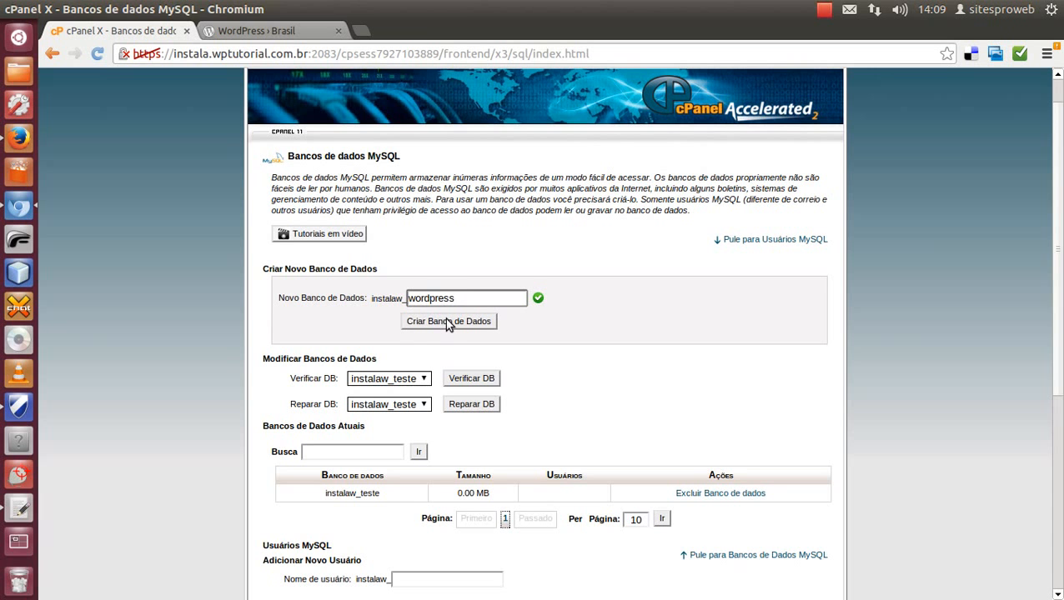
click(454, 326)
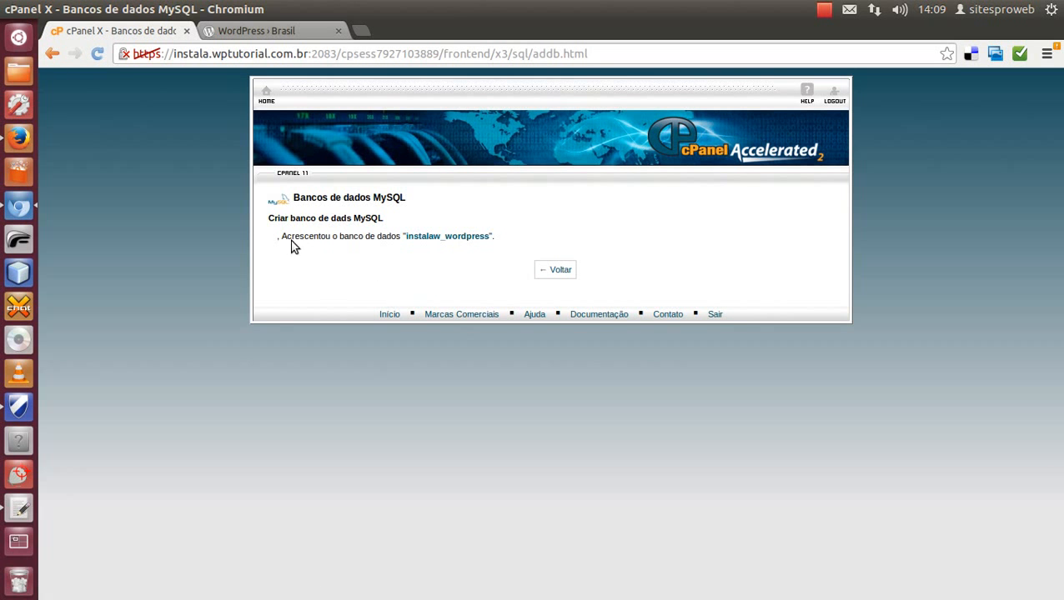
click(557, 269)
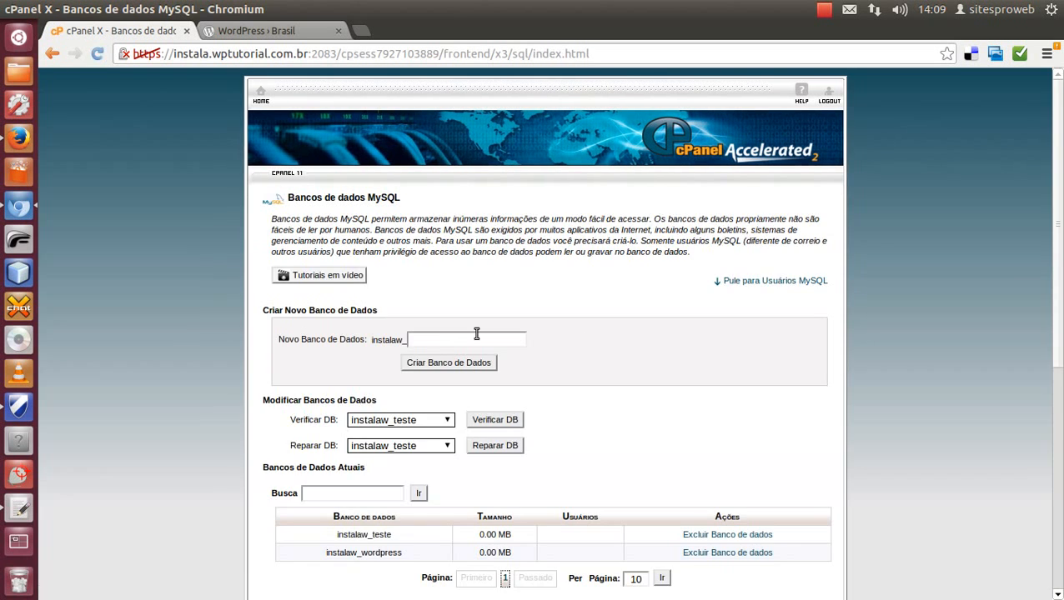
Enter usuario as the name of the new MySQL user after the instalaw_ prefix.
scroll(587, 342, down, 5)
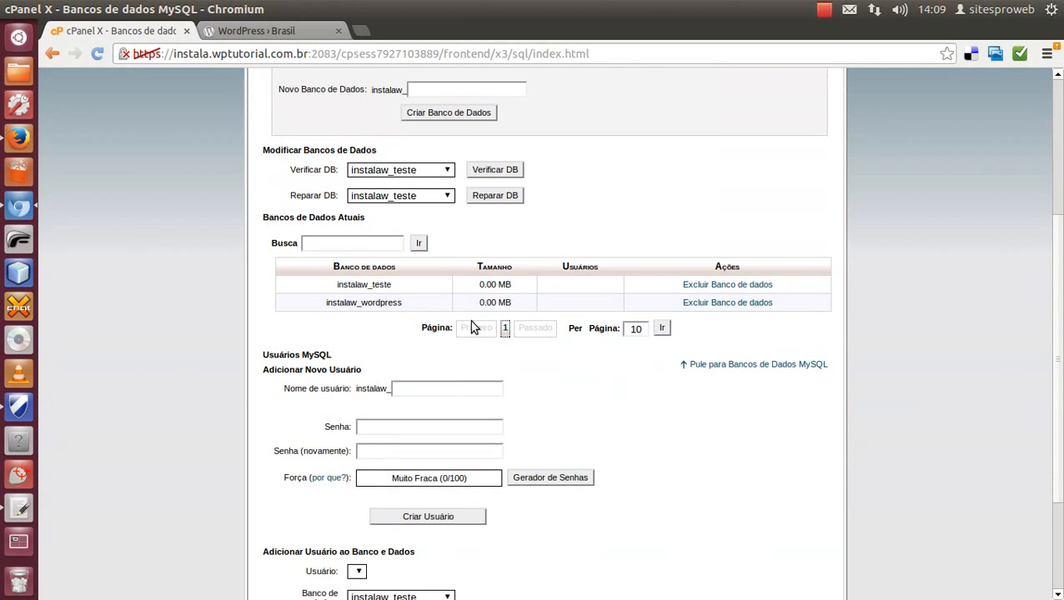
scroll(596, 427, down, 2)
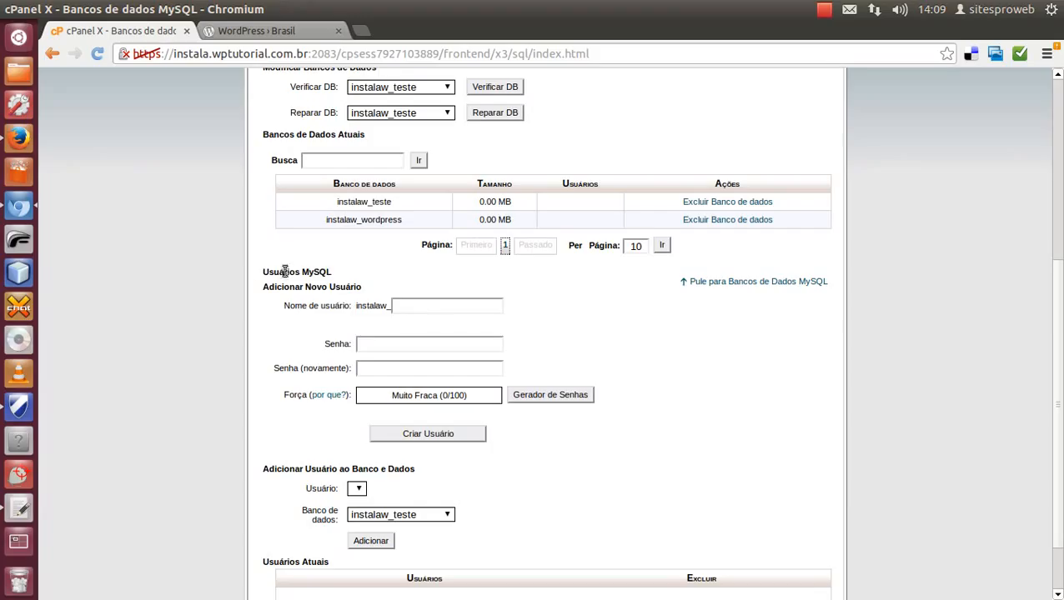
drag(332, 272, 262, 274)
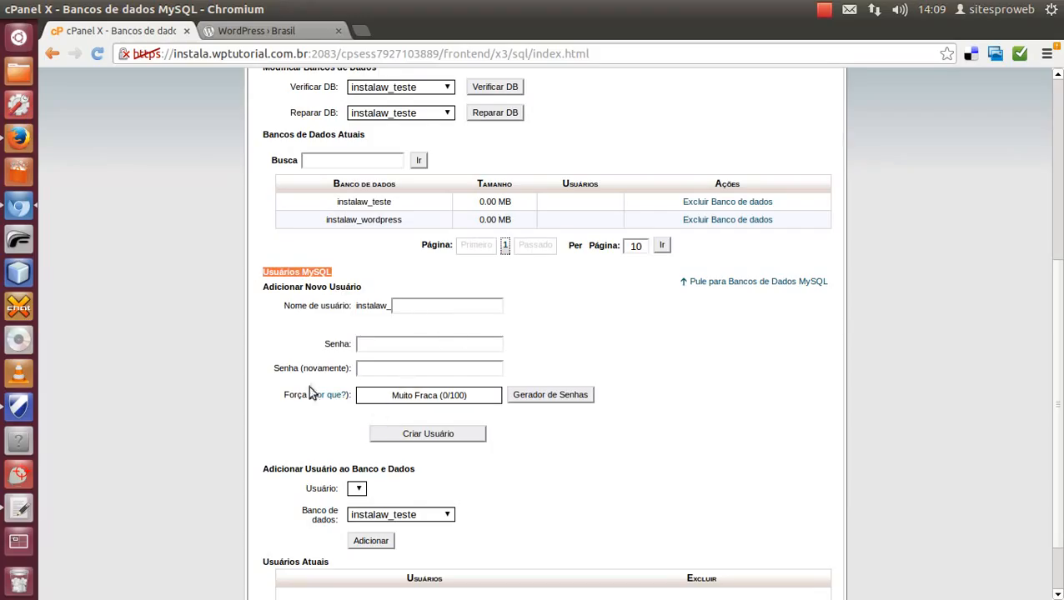
scroll(417, 409, up, 3)
scroll(412, 431, down, 2)
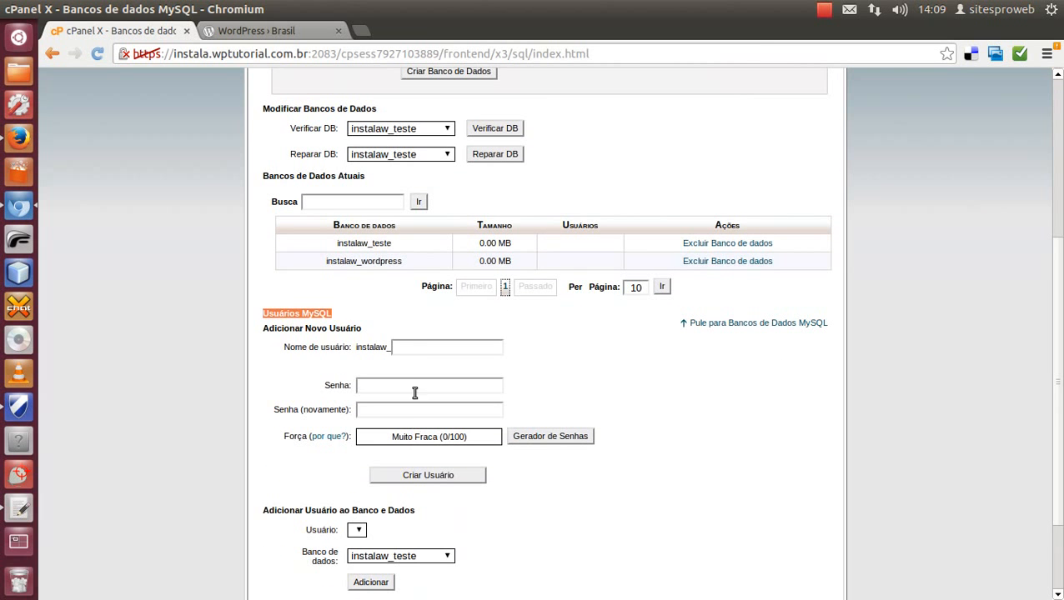
click(417, 347)
text(usuario)
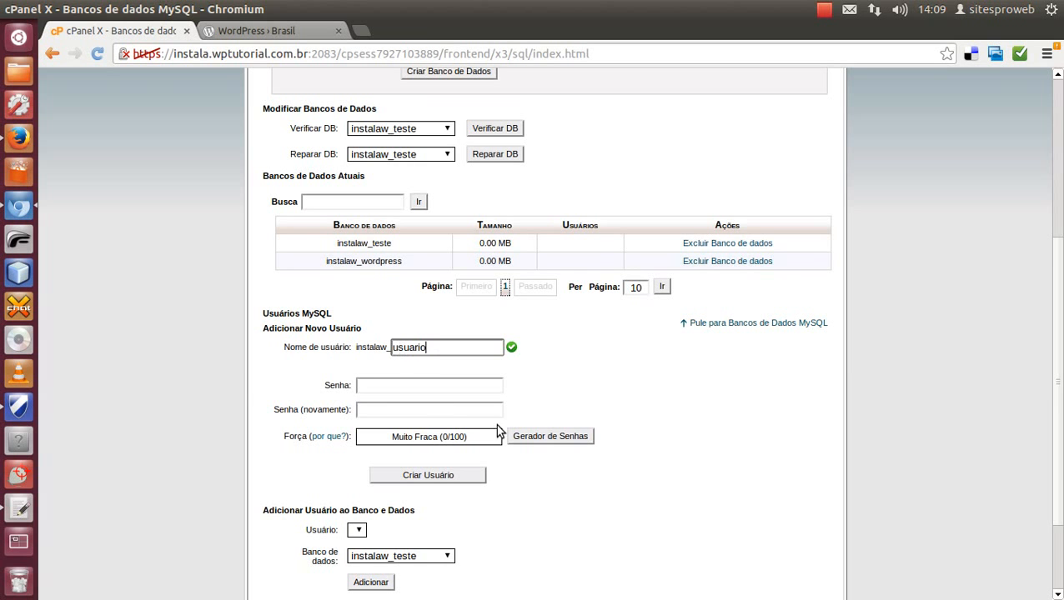
Create the MySQL user with a generated password, copying that password first, and return to the MySQL databases page.
click(538, 436)
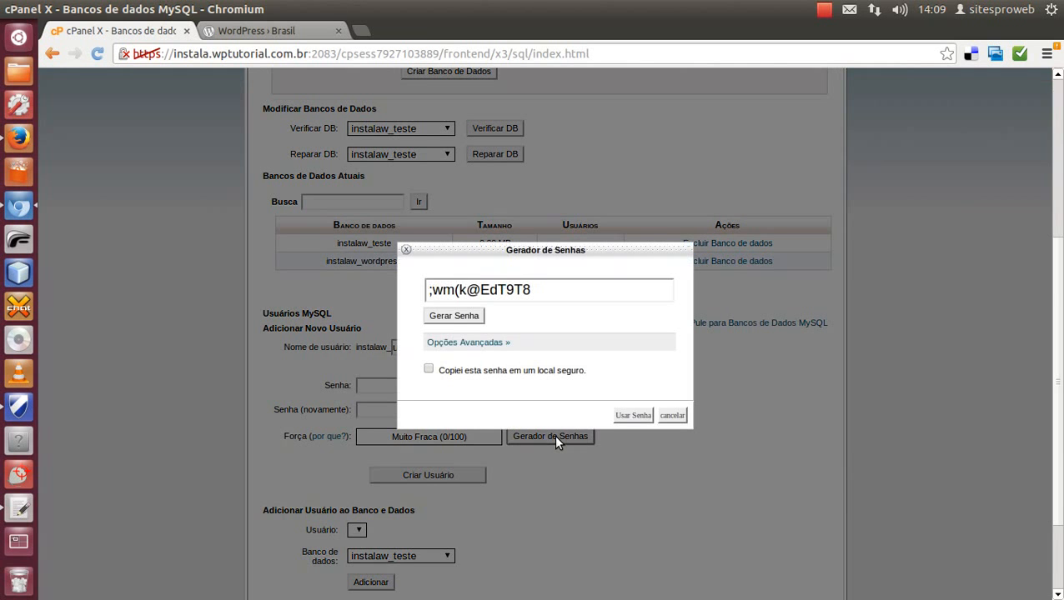
triple_click(435, 289)
right_click(471, 288)
click(504, 357)
click(497, 371)
click(633, 415)
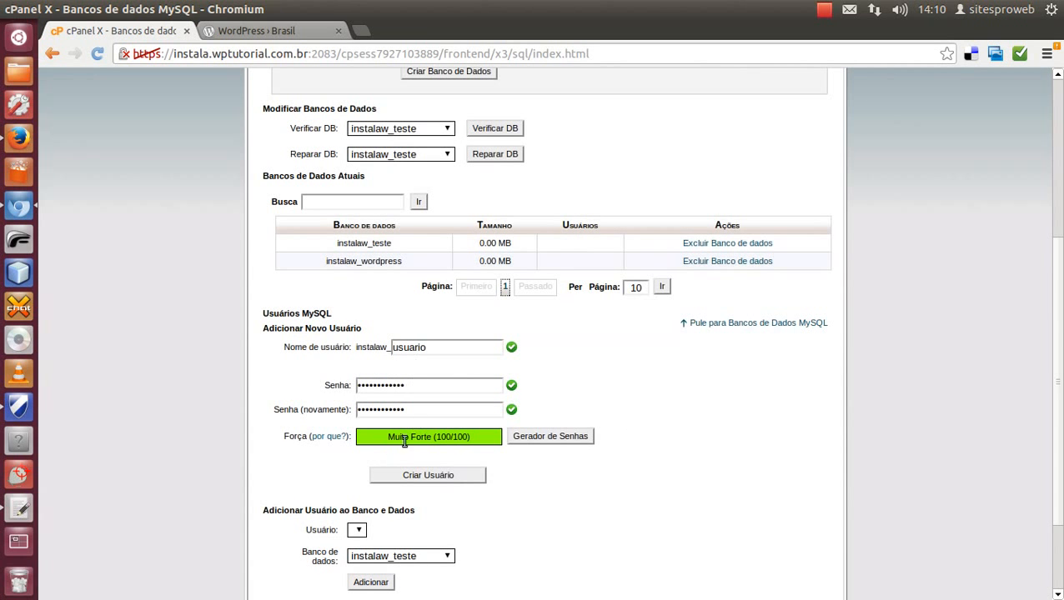
click(448, 477)
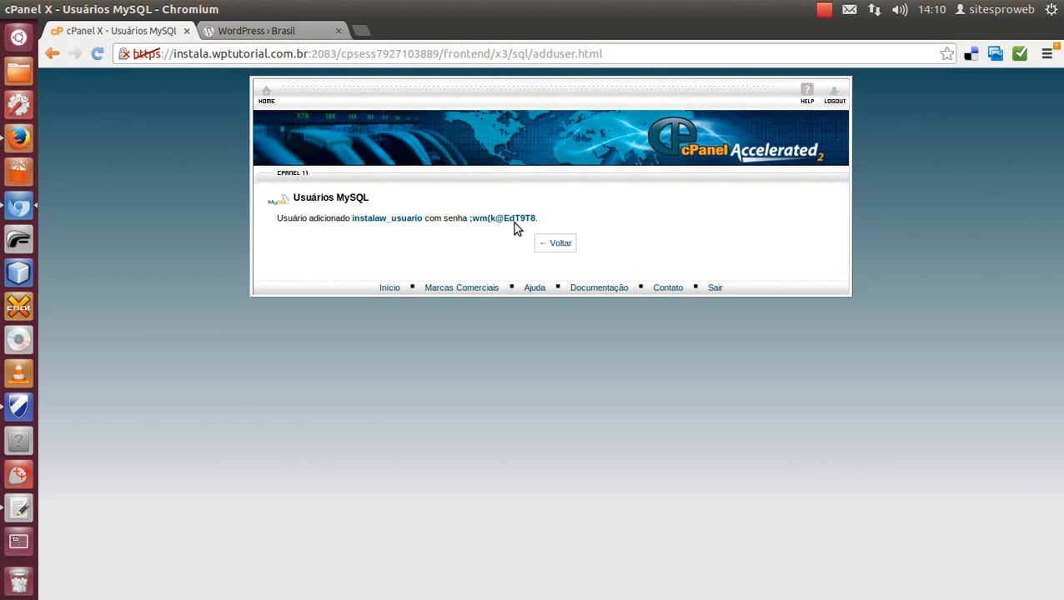
click(561, 244)
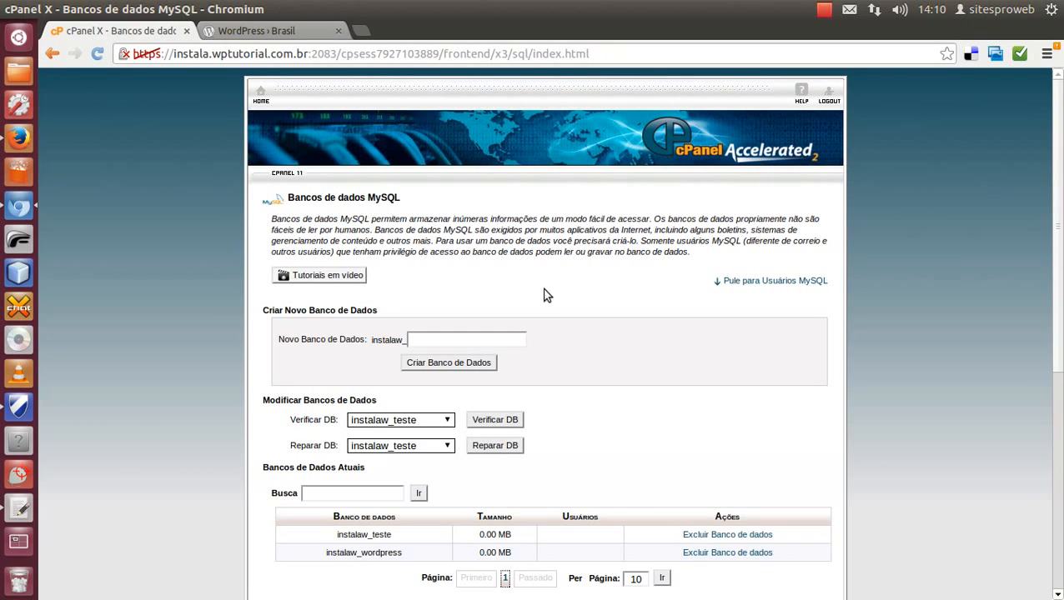
Add the user instalaw_usuario to the instalaw_wordpress database.
scroll(583, 394, down, 2)
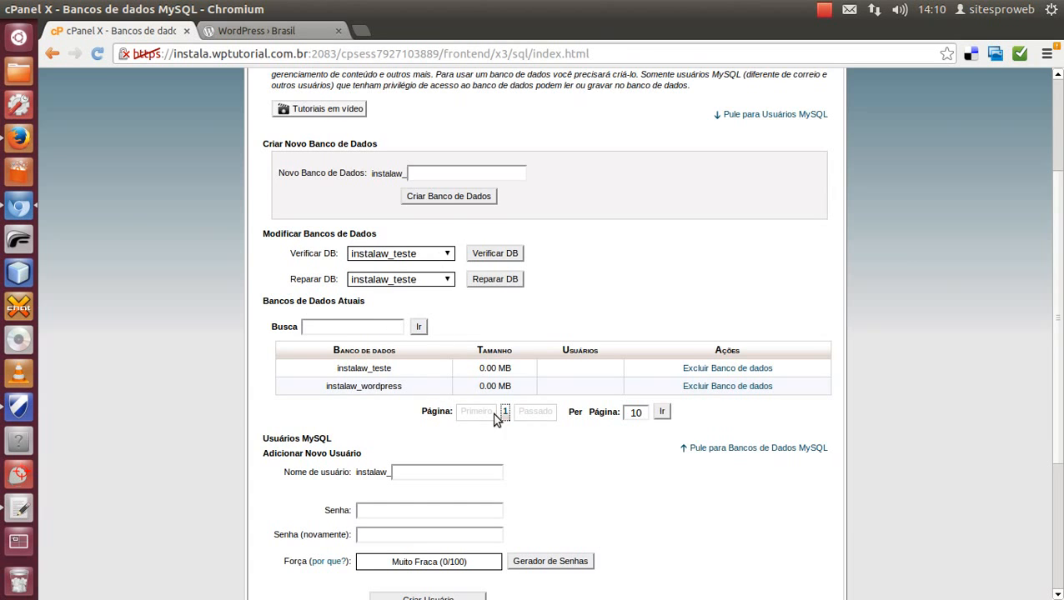
scroll(517, 405, down, 2)
scroll(506, 442, down, 1)
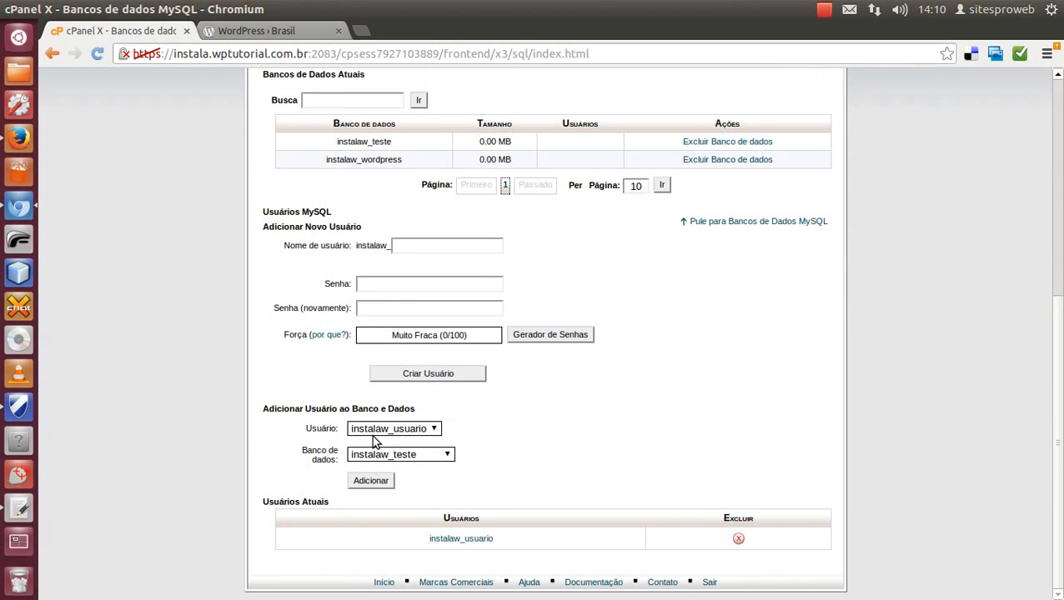
drag(258, 407, 419, 407)
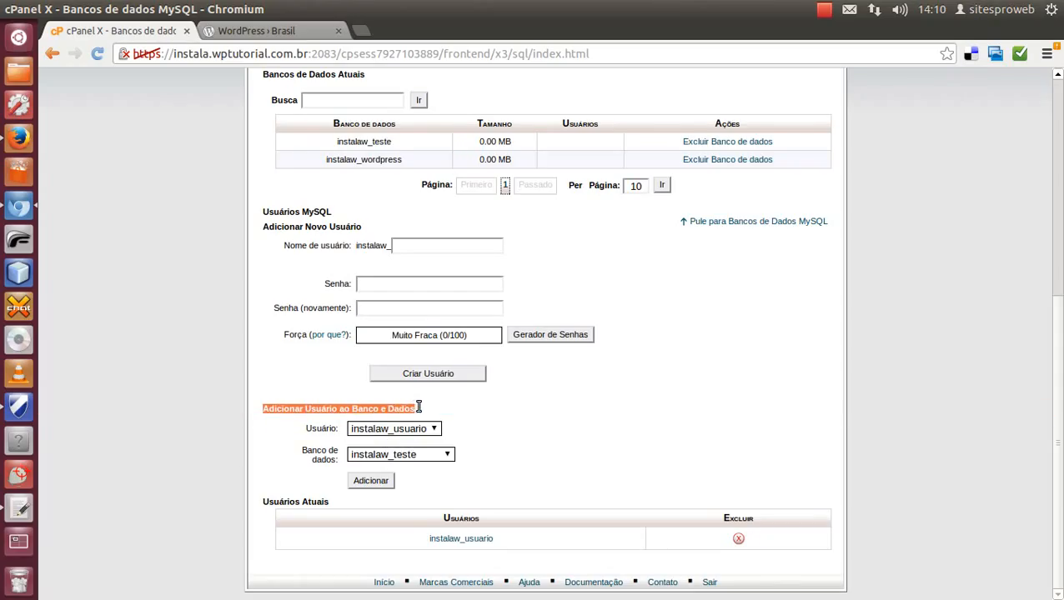
click(492, 420)
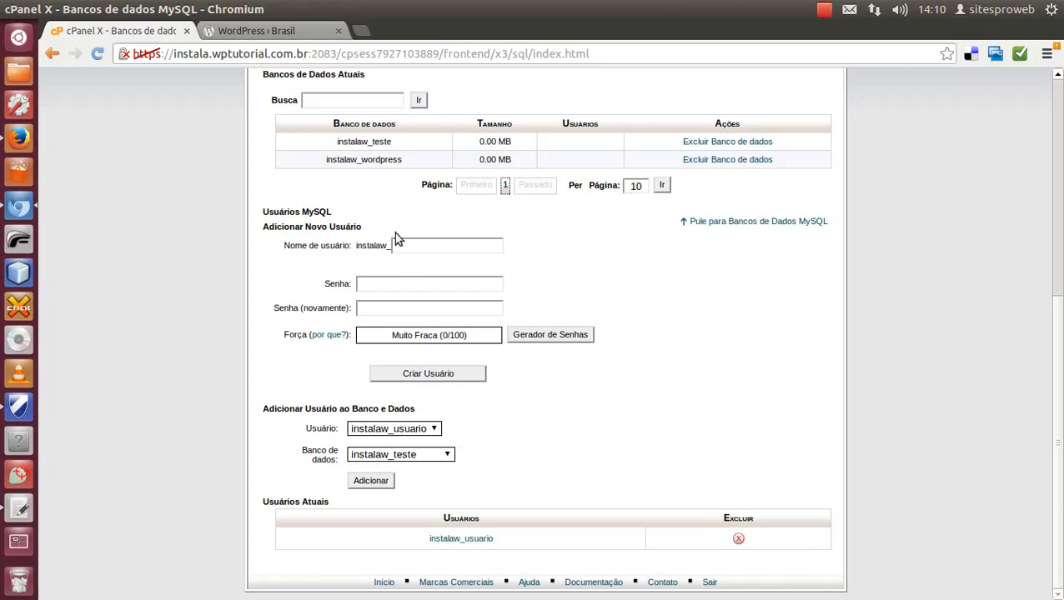
click(423, 456)
click(426, 479)
click(403, 431)
click(403, 442)
click(374, 483)
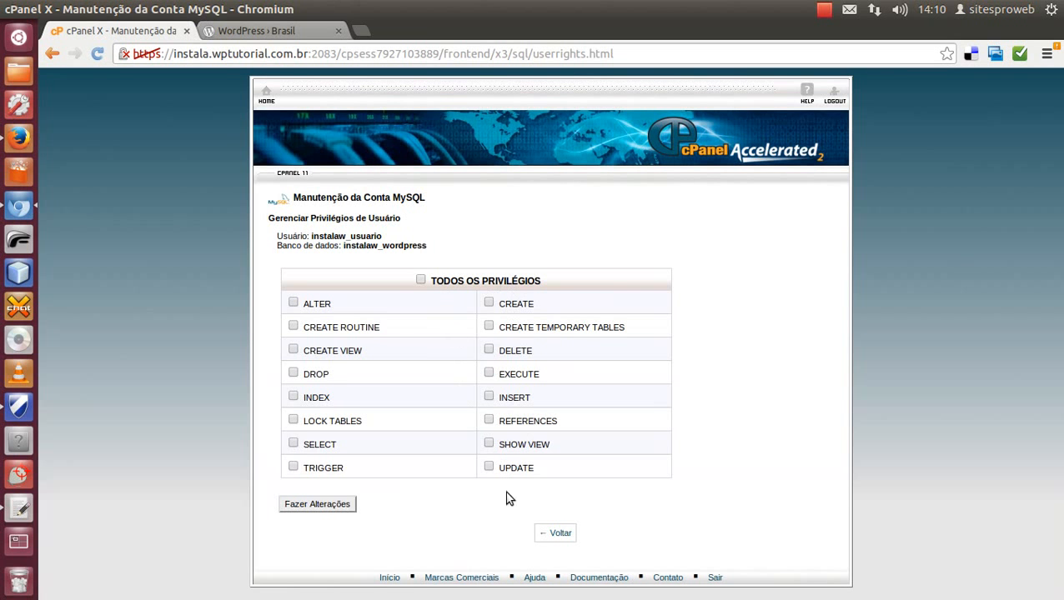
Grant instalaw_usuario all privileges on the instalaw_wordpress database and return to the MySQL databases page.
click(452, 284)
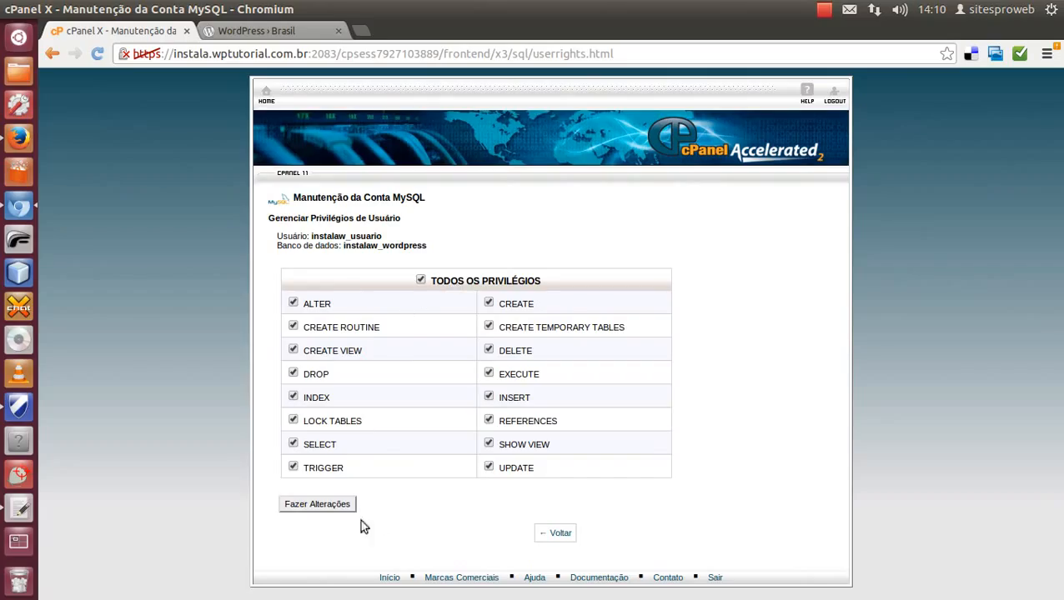
click(332, 507)
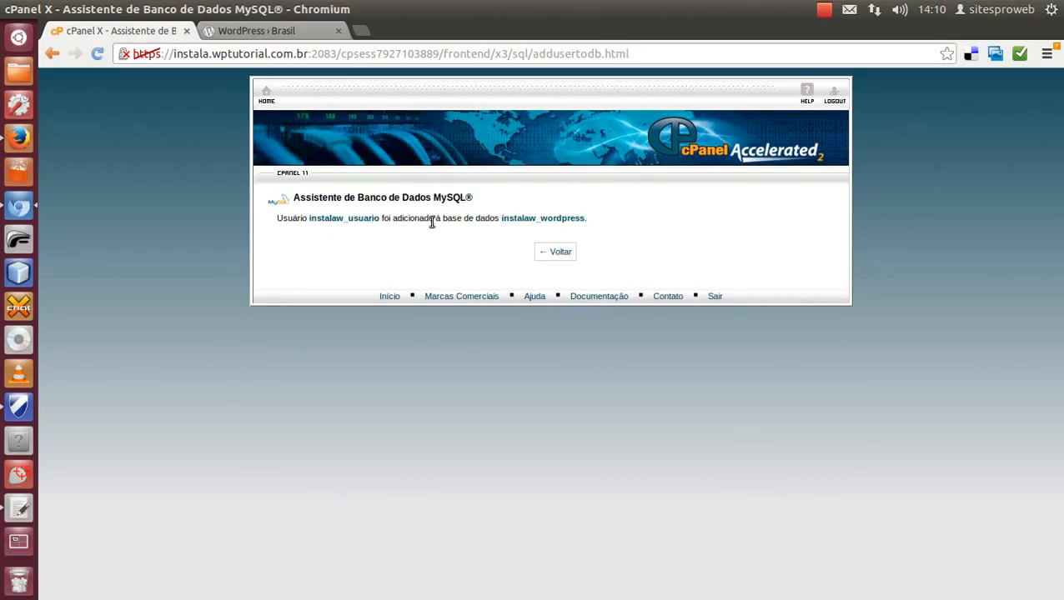
click(561, 254)
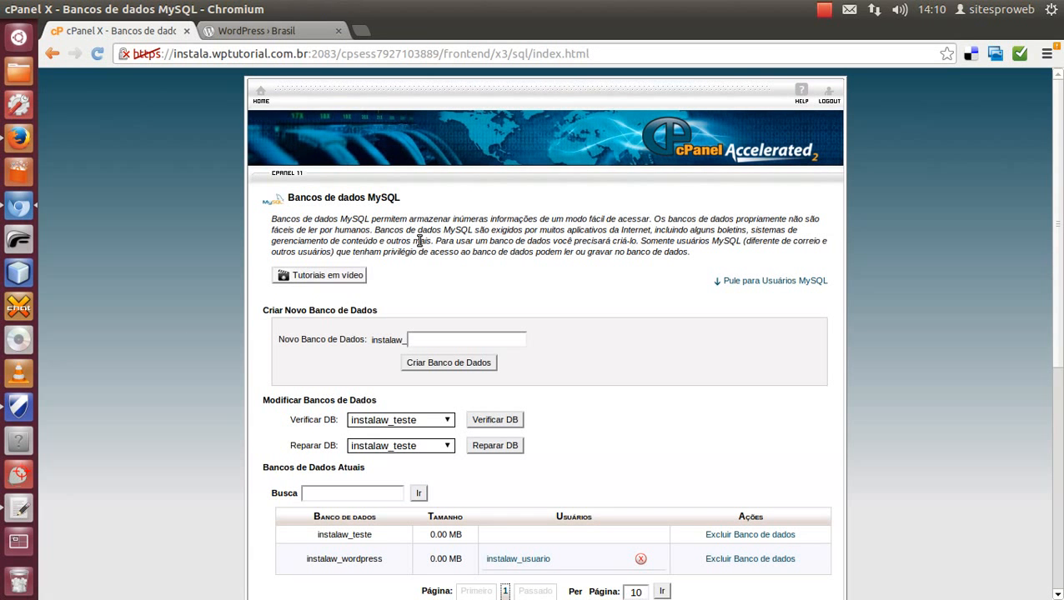
Open instala.wptutorial.com.br in a new browser tab and proceed through the configuration file setup to the database connection form.
key(ctrl+t)
text(instaa)
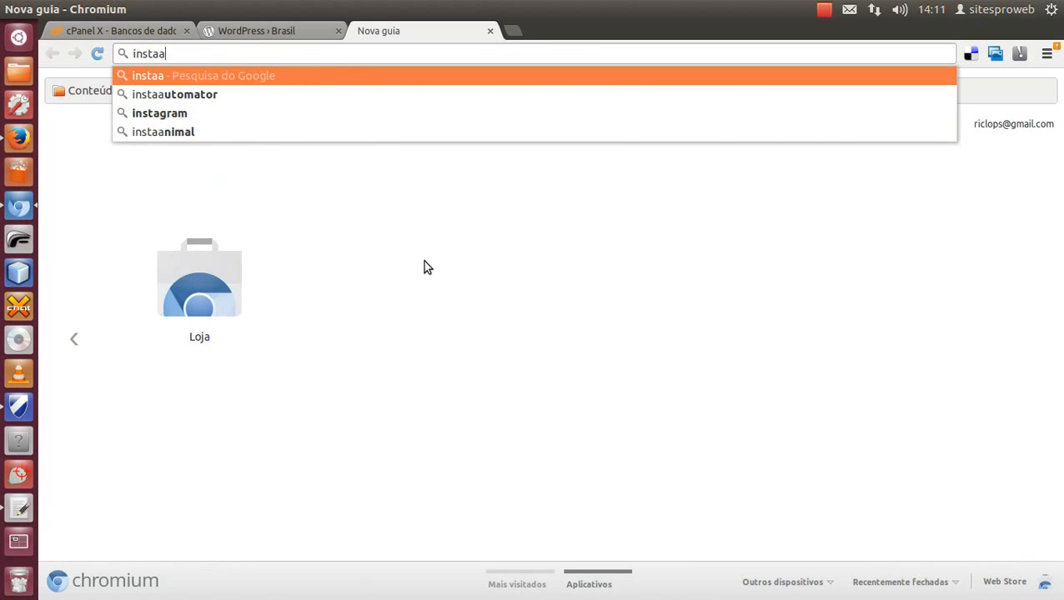
key(BackSpace)
text(la)
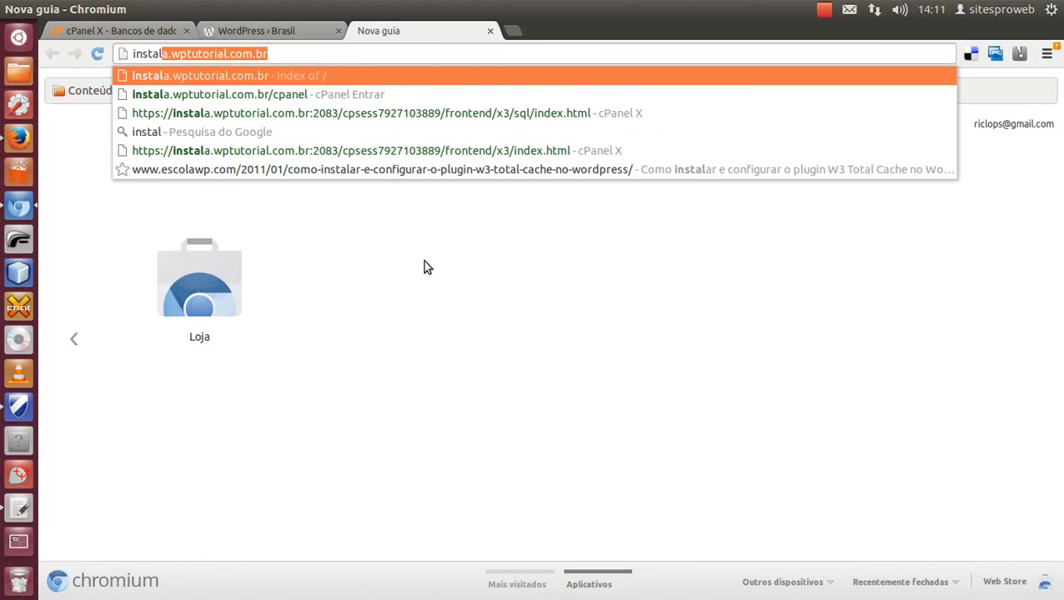
key(Return)
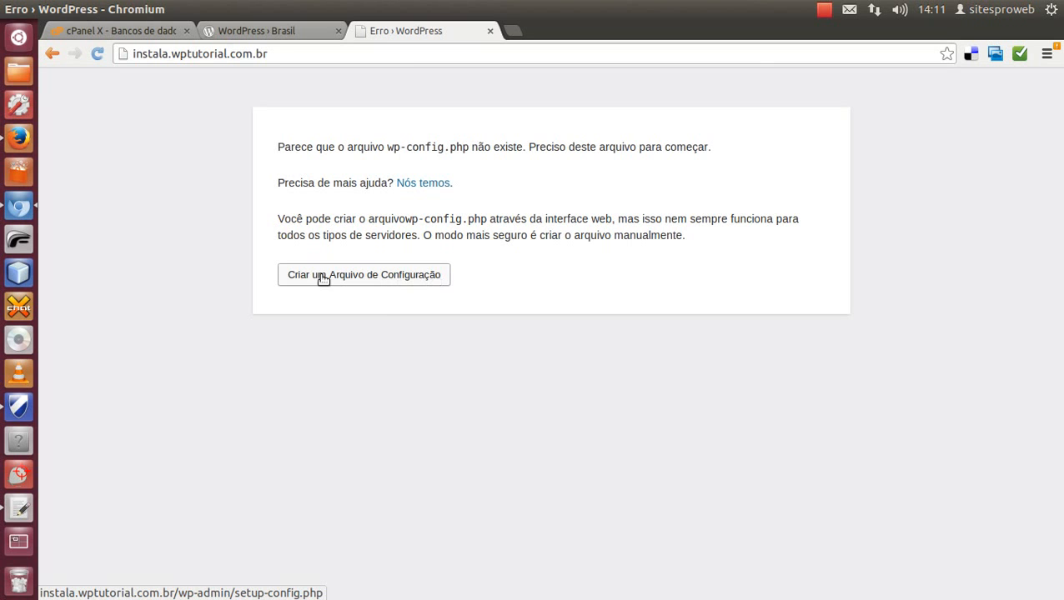
click(359, 281)
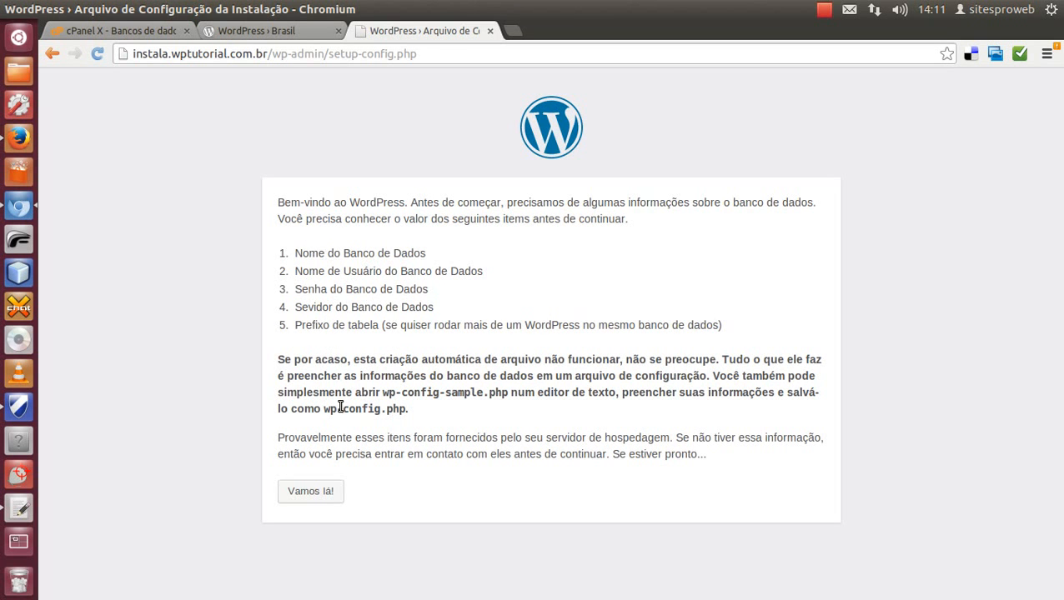
click(330, 492)
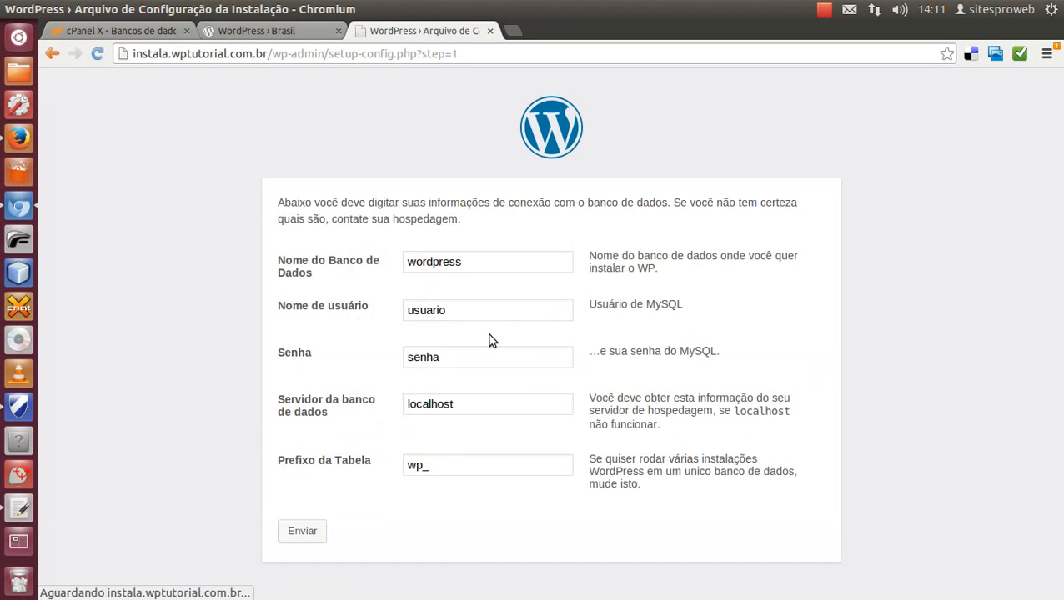
Set the database name in the WordPress configuration form to instalaw_wordpress.
click(411, 263)
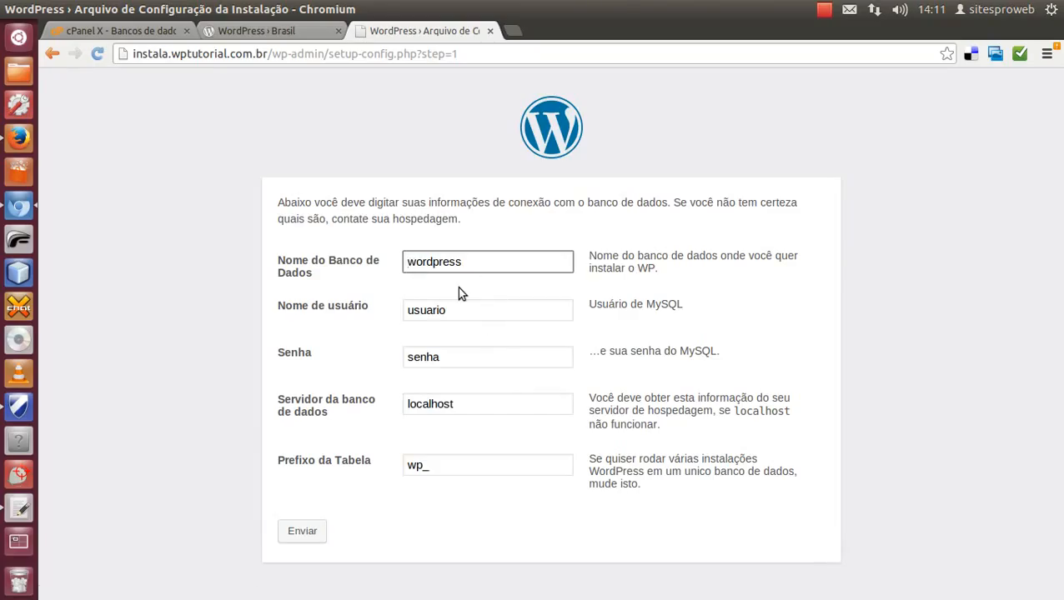
text(instala)
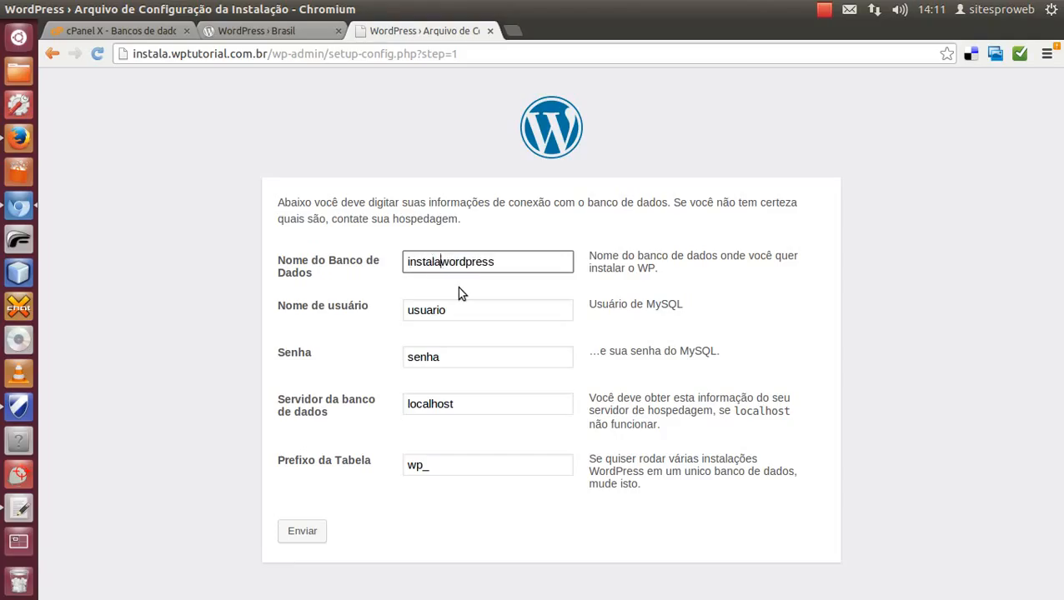
text(w_)
Check the MySQL user's name in cPanel and set the WordPress form's database username to instalaw_usuario.
click(156, 33)
scroll(588, 332, down, 1)
scroll(588, 332, down, 3)
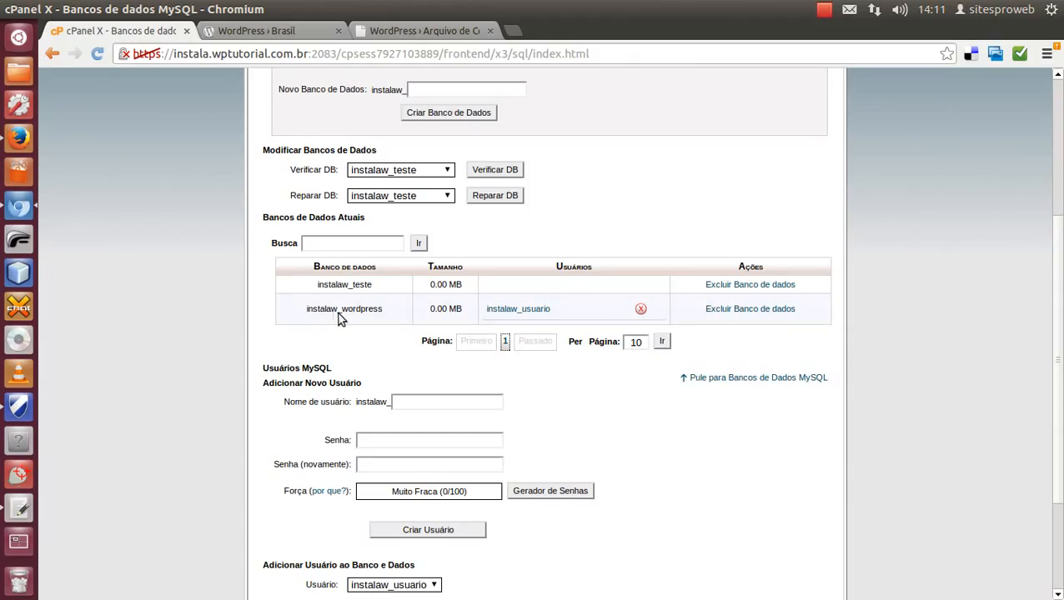
click(400, 31)
click(407, 314)
text(instalaw_usuario)
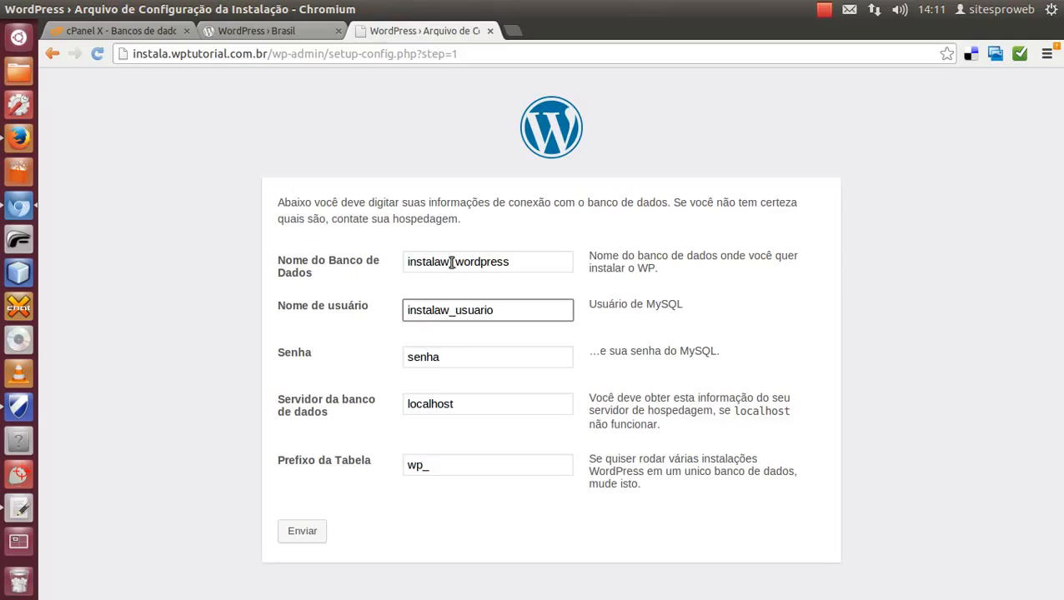
drag(450, 264, 410, 264)
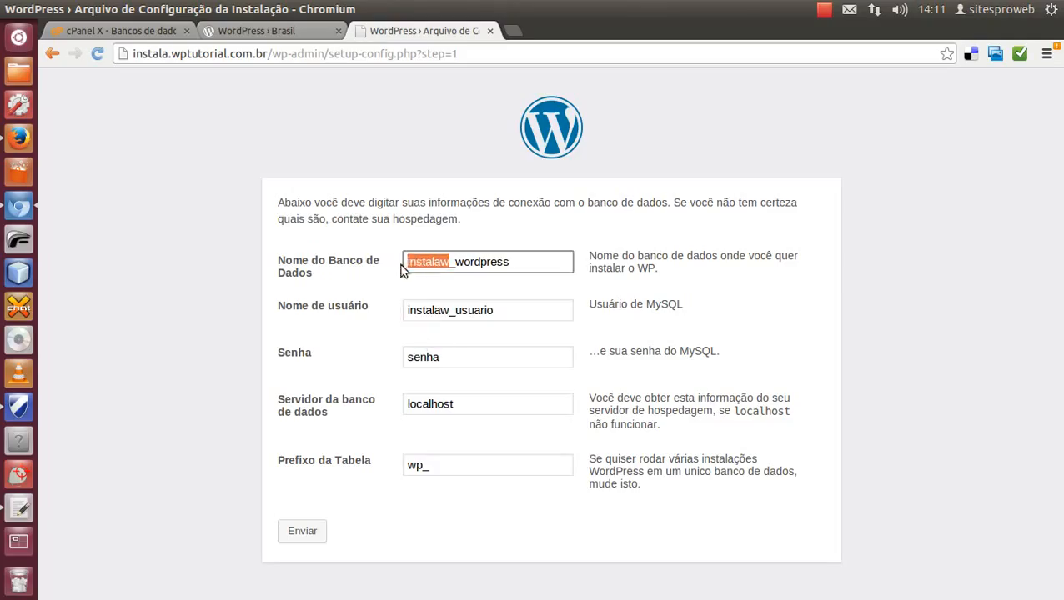
click(450, 264)
drag(450, 263, 409, 263)
drag(450, 264, 515, 266)
click(436, 291)
click(573, 308)
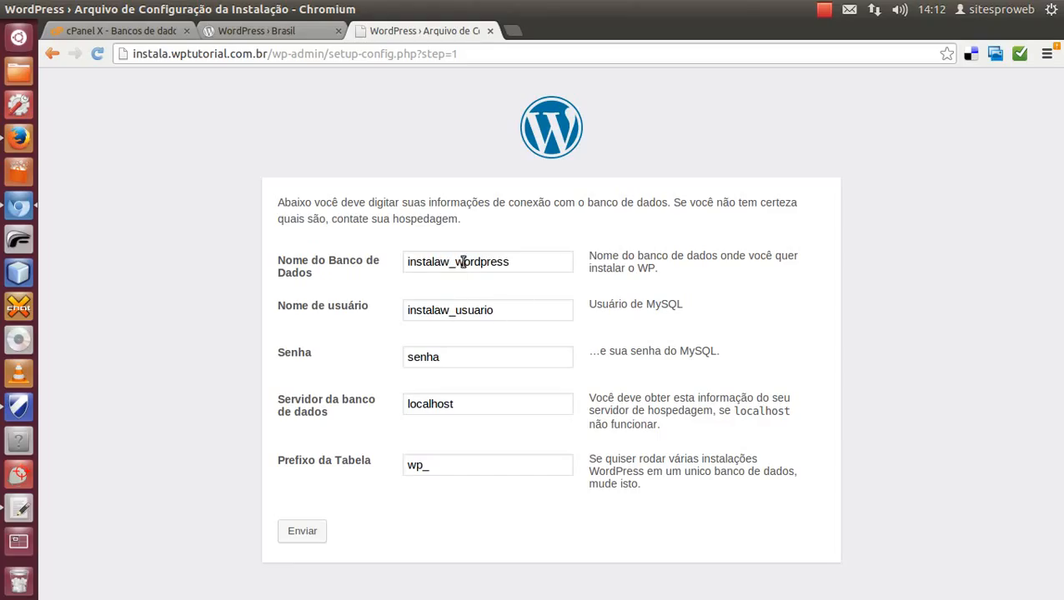
Replace the placeholder in the database password field with the copied MySQL user password.
double_click(449, 357)
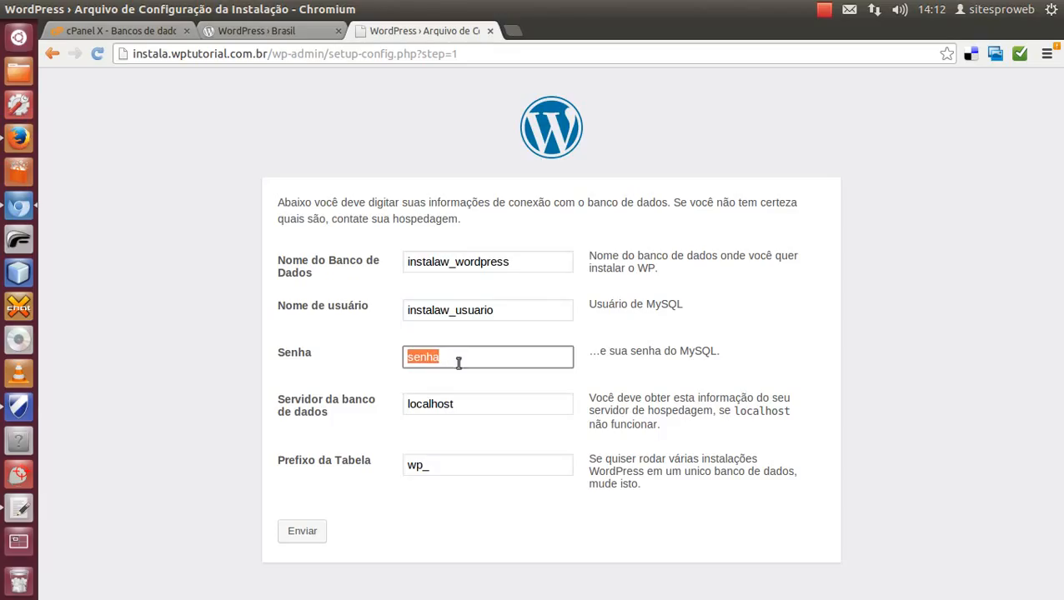
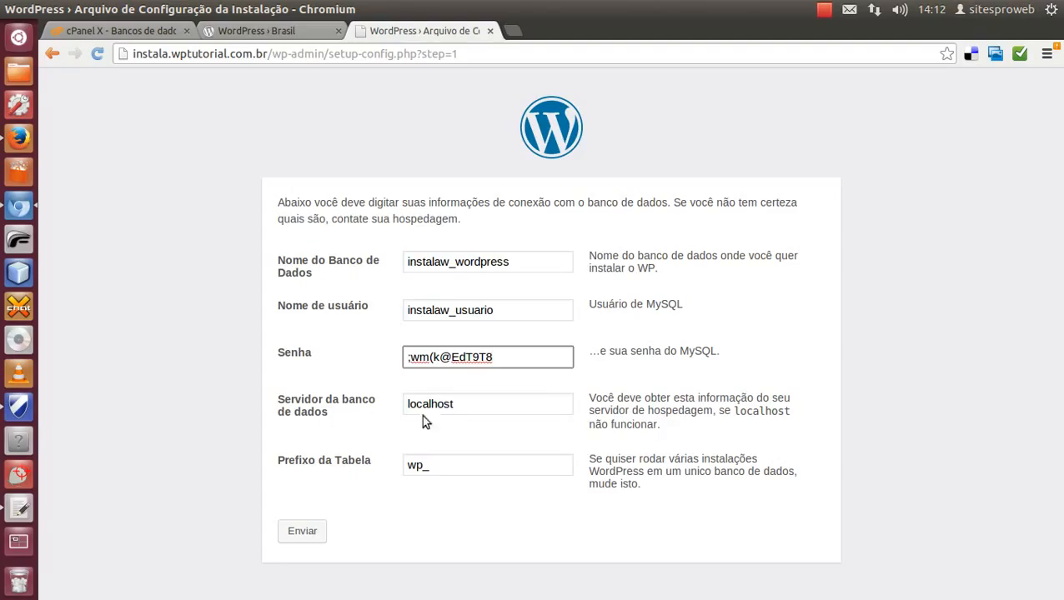
double_click(463, 406)
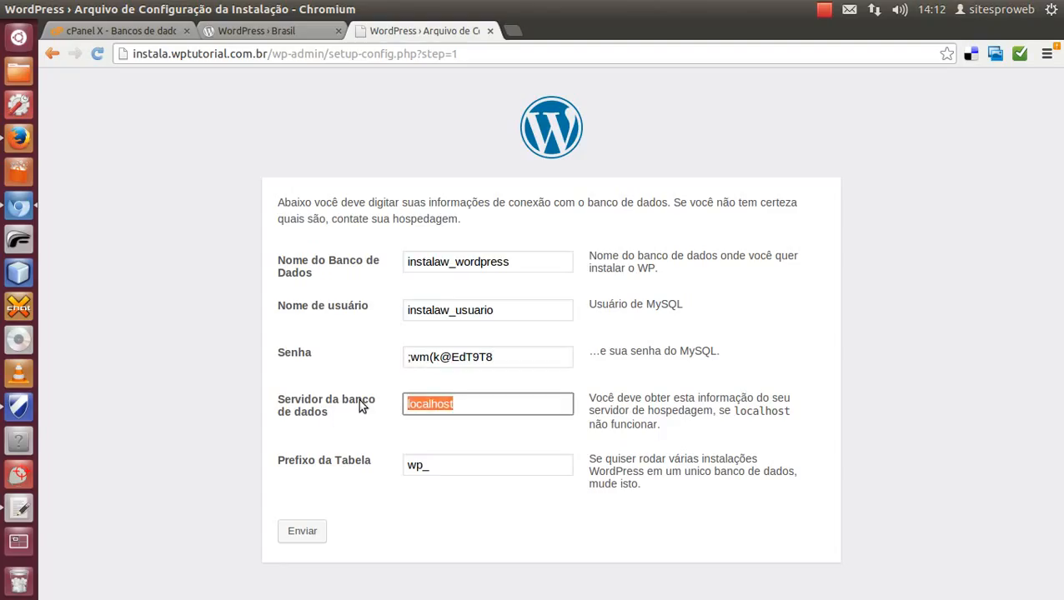
click(337, 366)
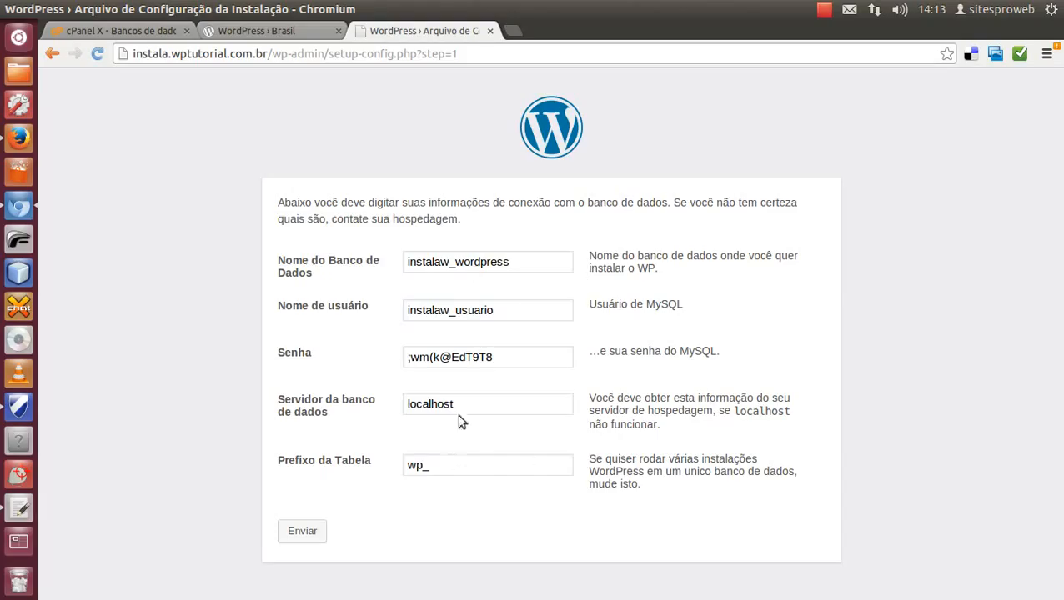
Submit the database connection details with the table prefix wp_ and start the WordPress installation.
click(423, 469)
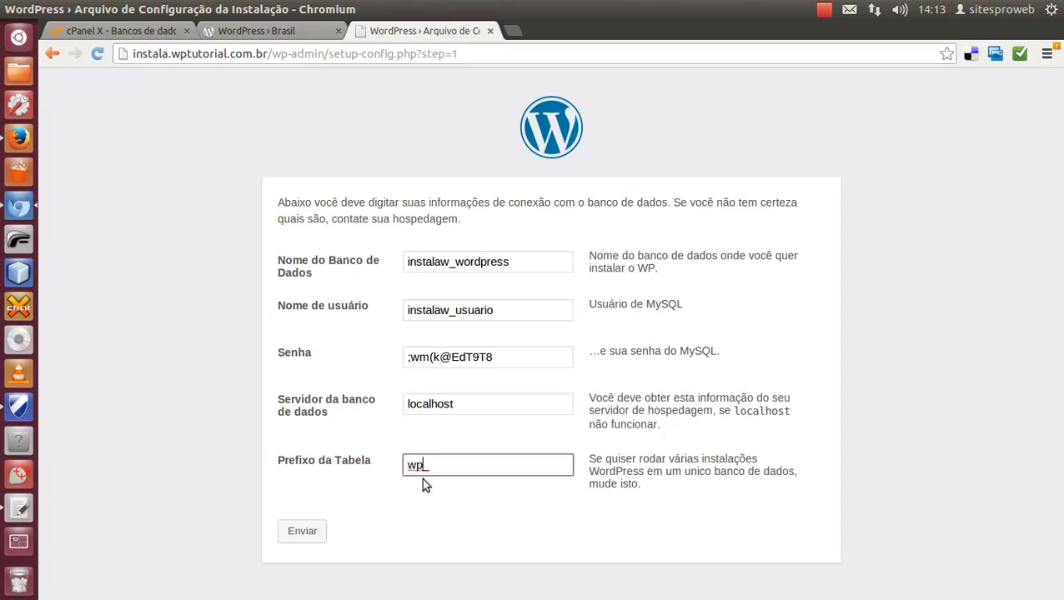
click(315, 539)
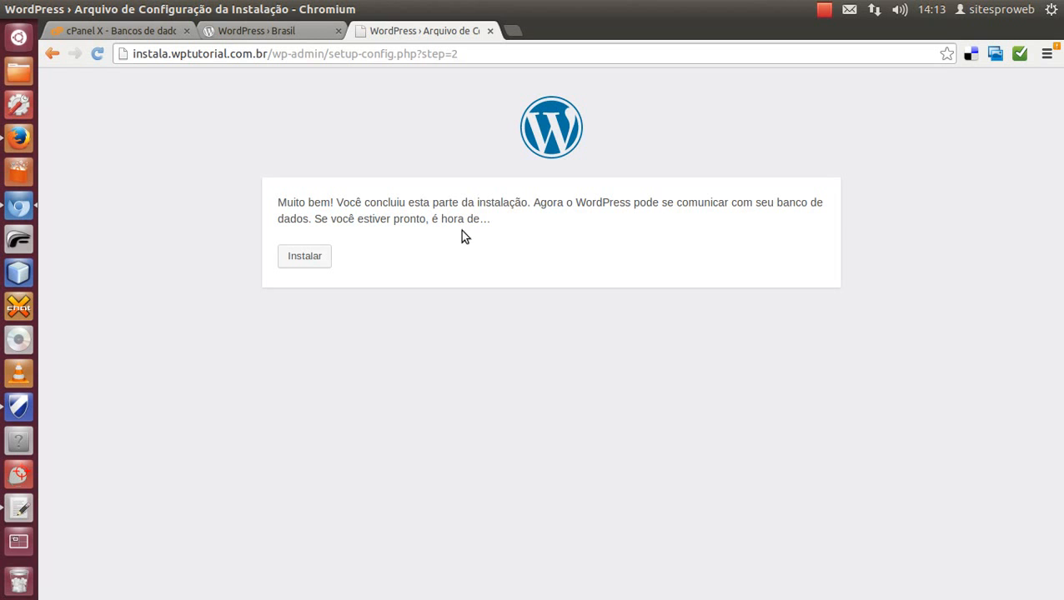
click(315, 262)
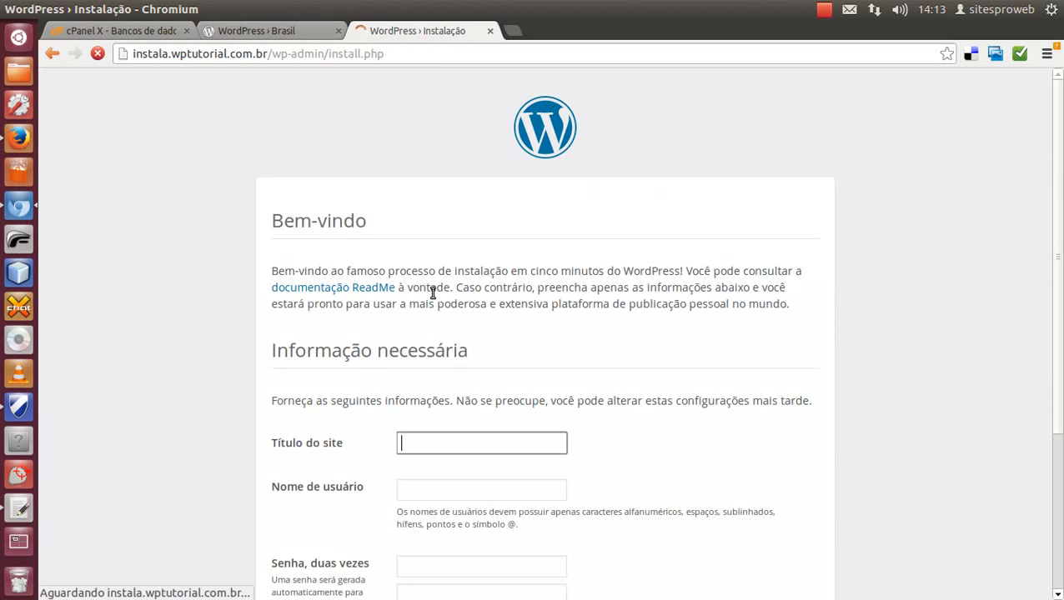
Set the site title to Instalação and the administrator username to usuario in the WordPress installation form.
scroll(614, 336, down, 2)
scroll(615, 336, down, 2)
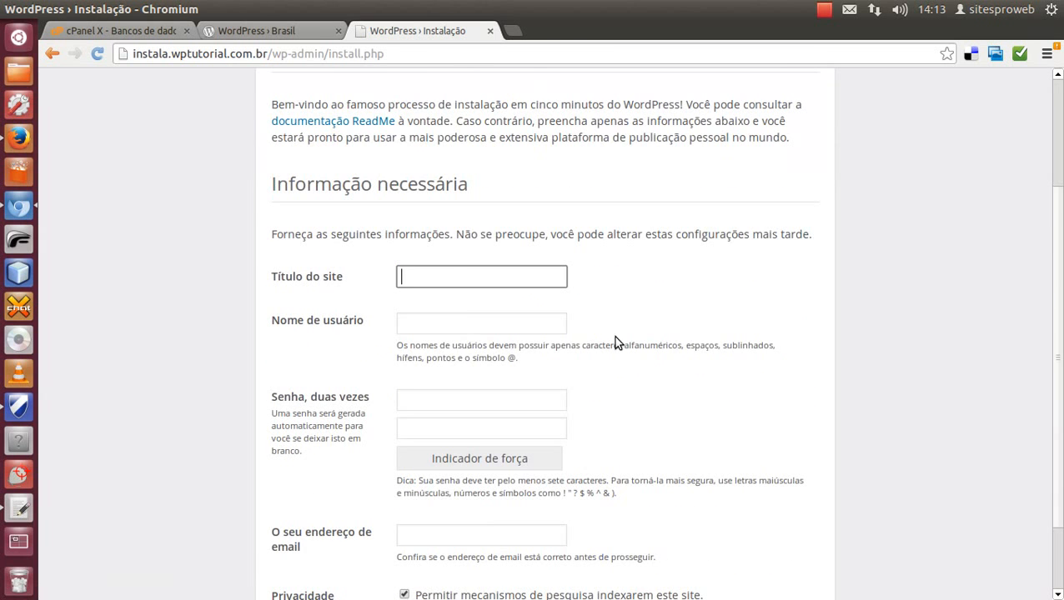
text(Instalação)
click(507, 317)
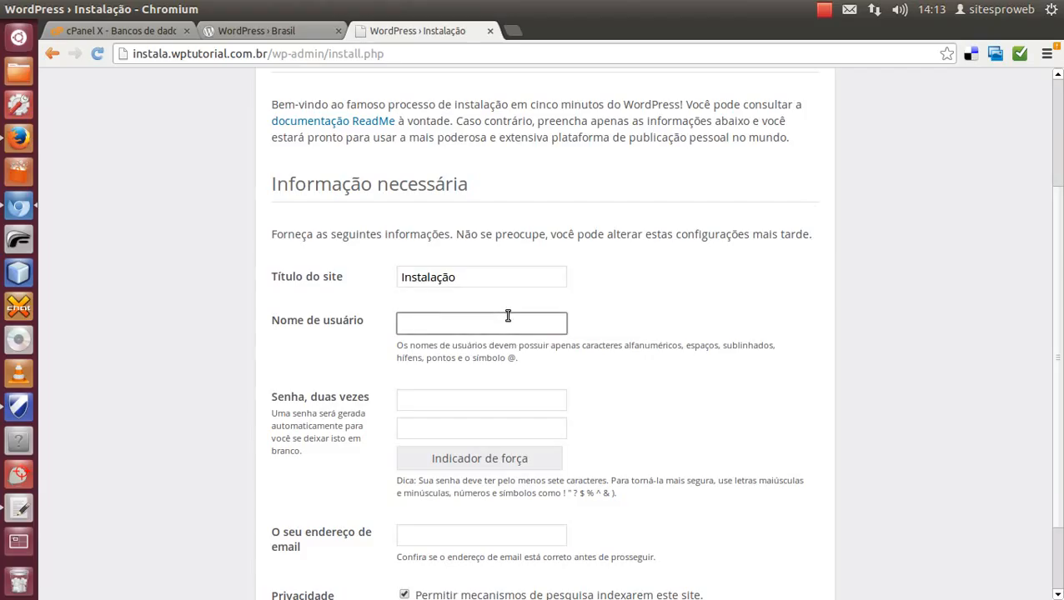
text(usuario)
Enter the administrator account password in both password fields of the installation form.
key(Tab)
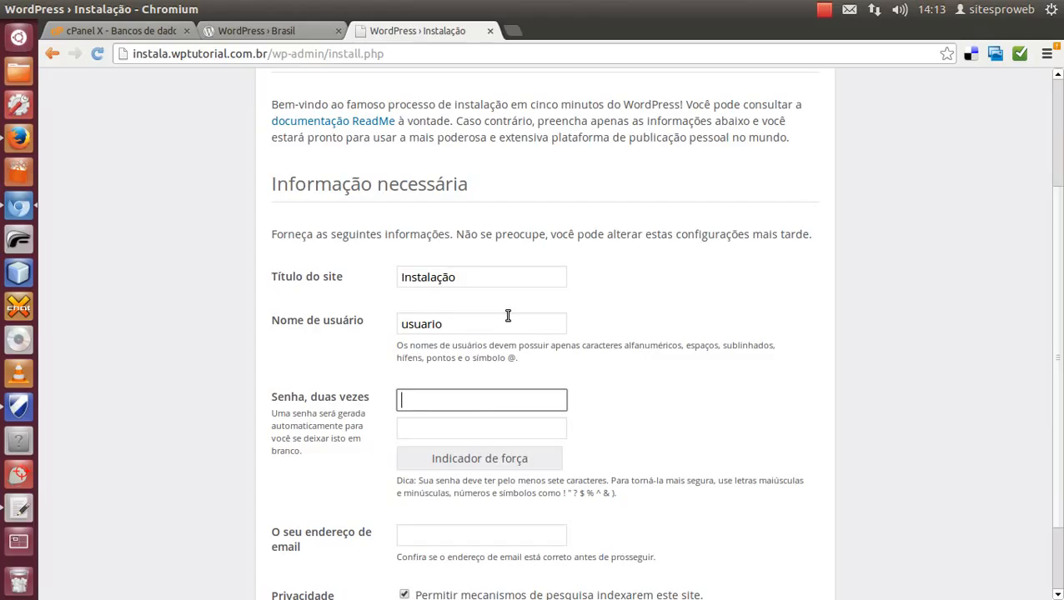
text(•••••••••)
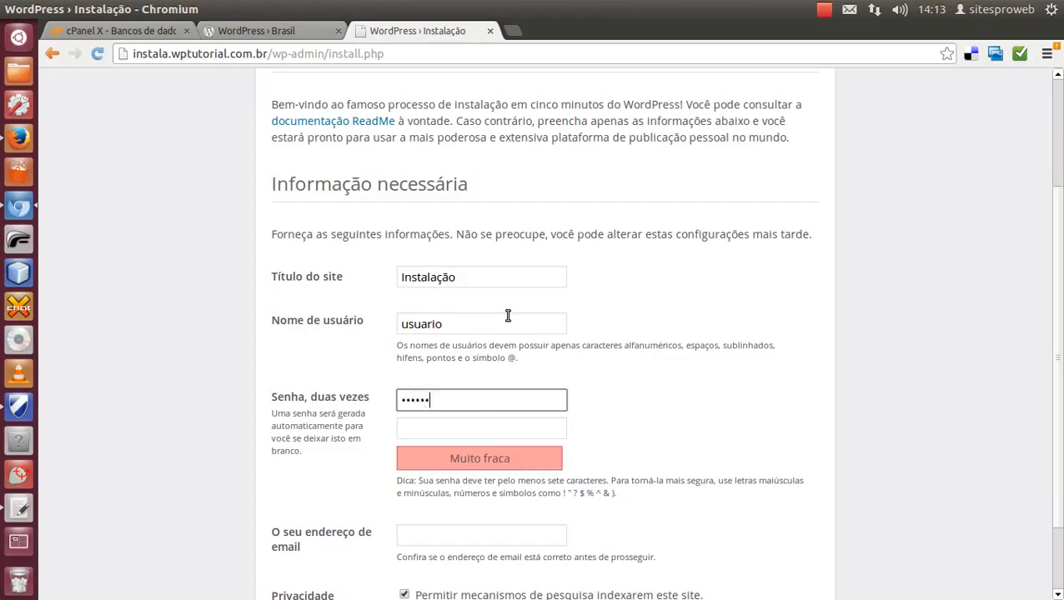
key(Tab)
text(•••••••••)
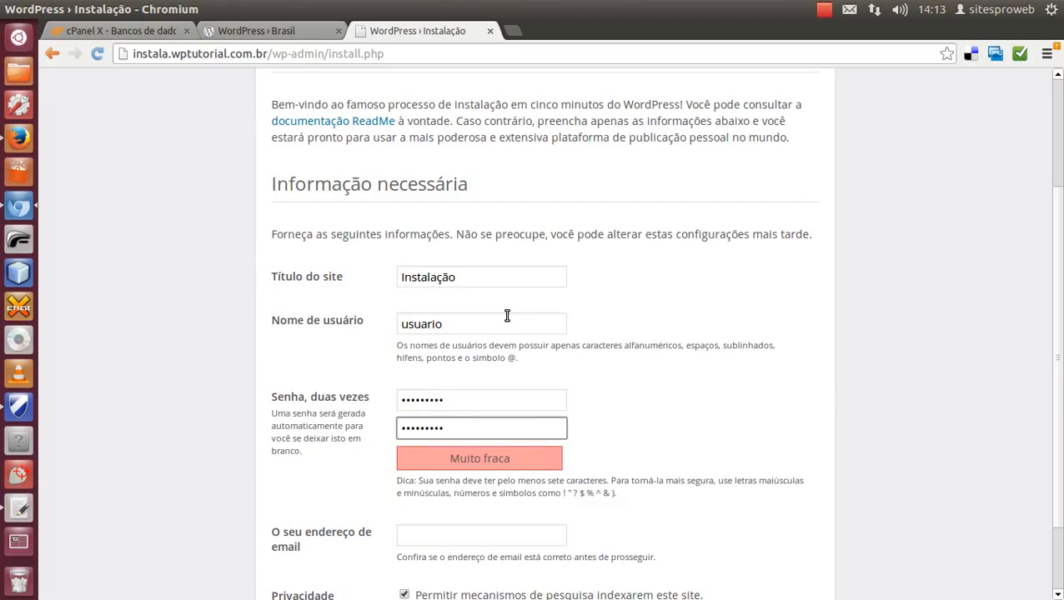
Fill in the administrator's e-mail address and run the WordPress installation, refusing to have the browser save passwords for this site.
scroll(643, 459, down, 2)
click(446, 442)
click(454, 460)
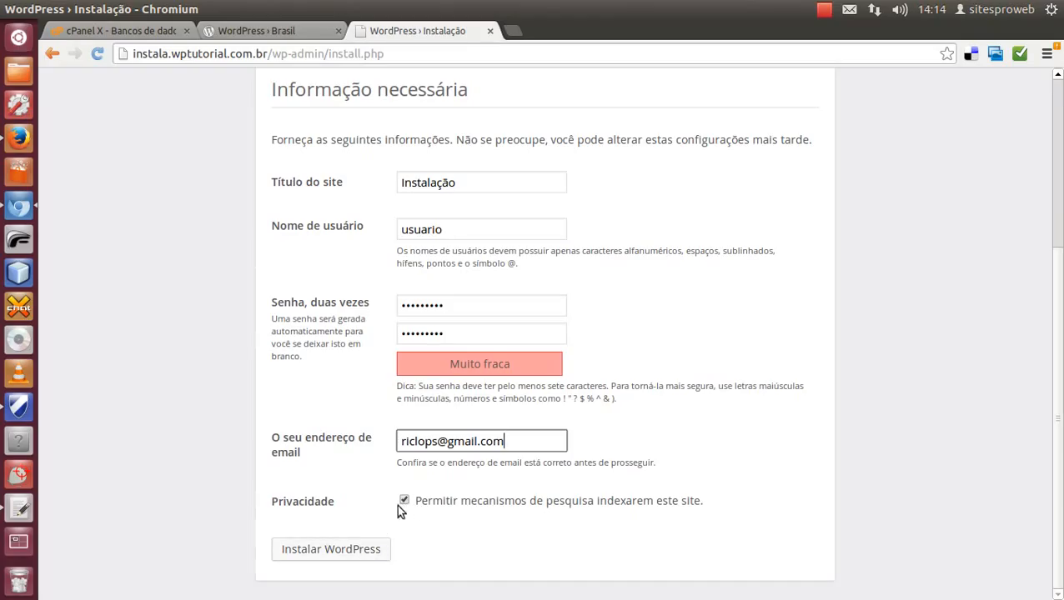
click(363, 549)
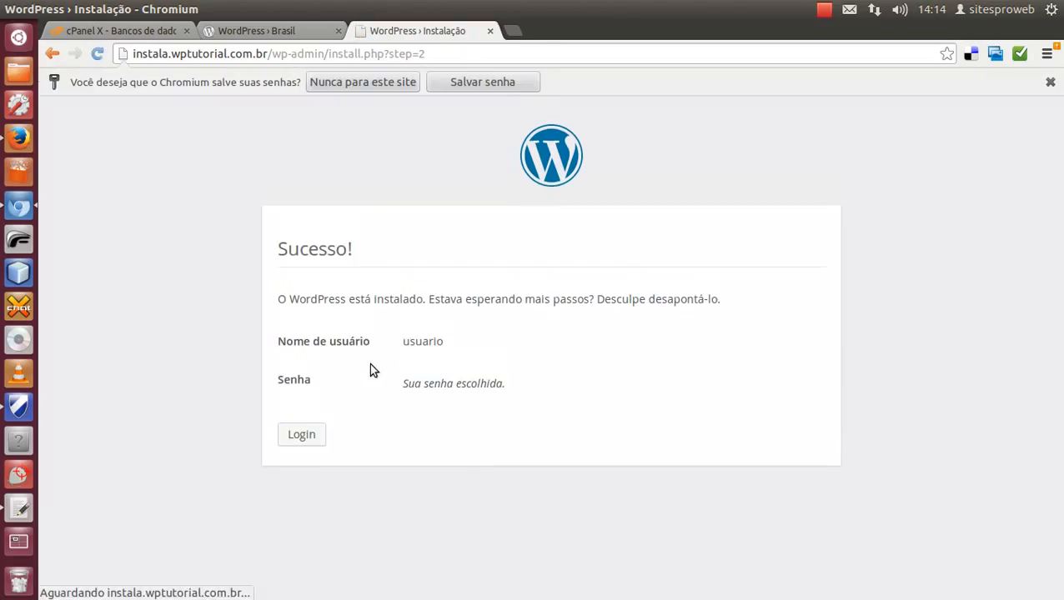
click(344, 83)
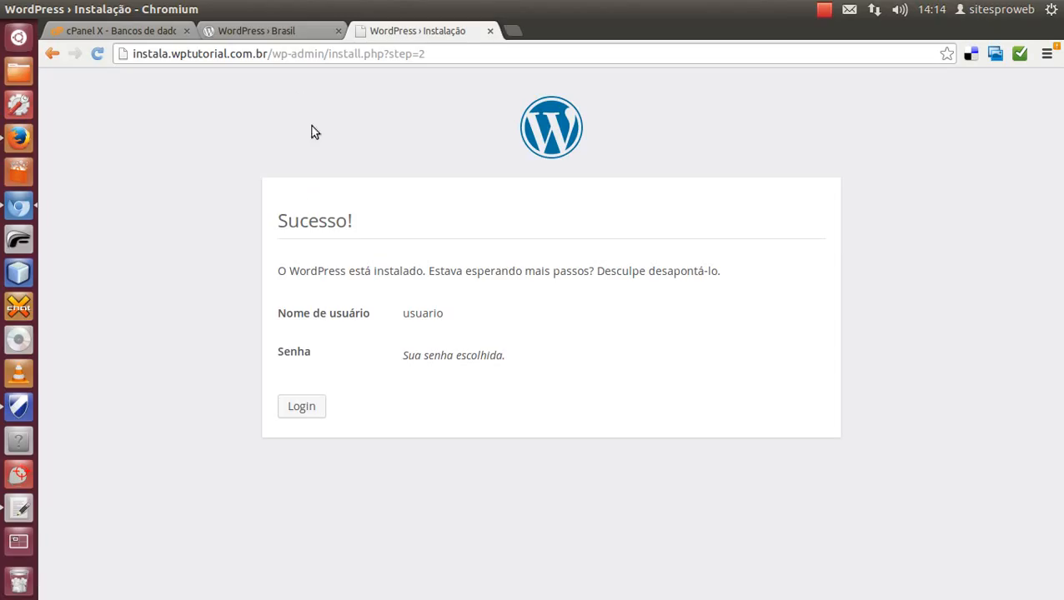
Open the new site's home page at instala.wptutorial.com.br and look over its content.
drag(271, 53, 528, 57)
key(BackSpace)
key(Return)
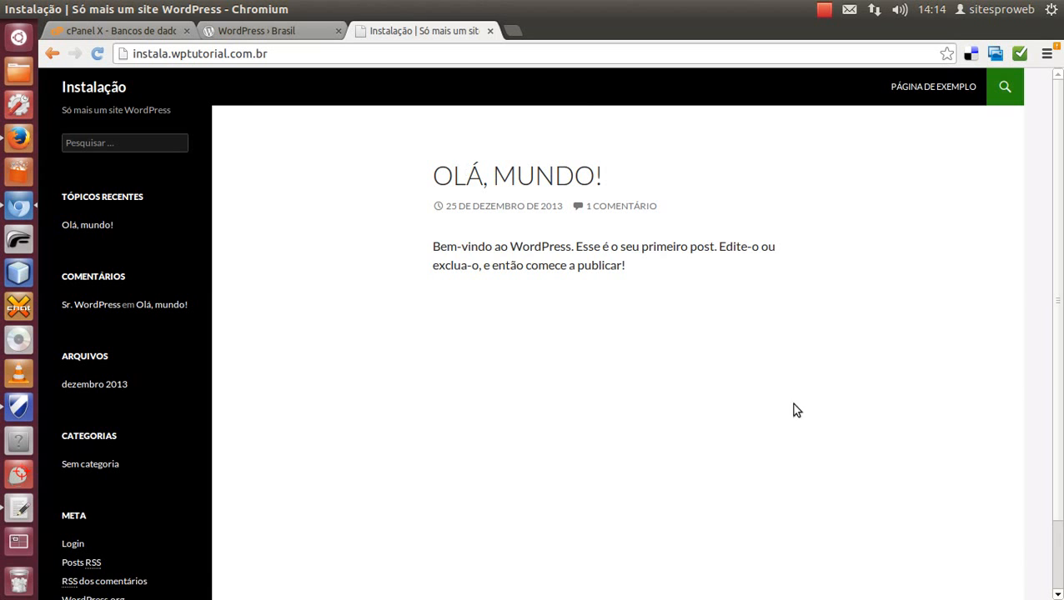
scroll(418, 504, down, 2)
scroll(418, 504, up, 2)
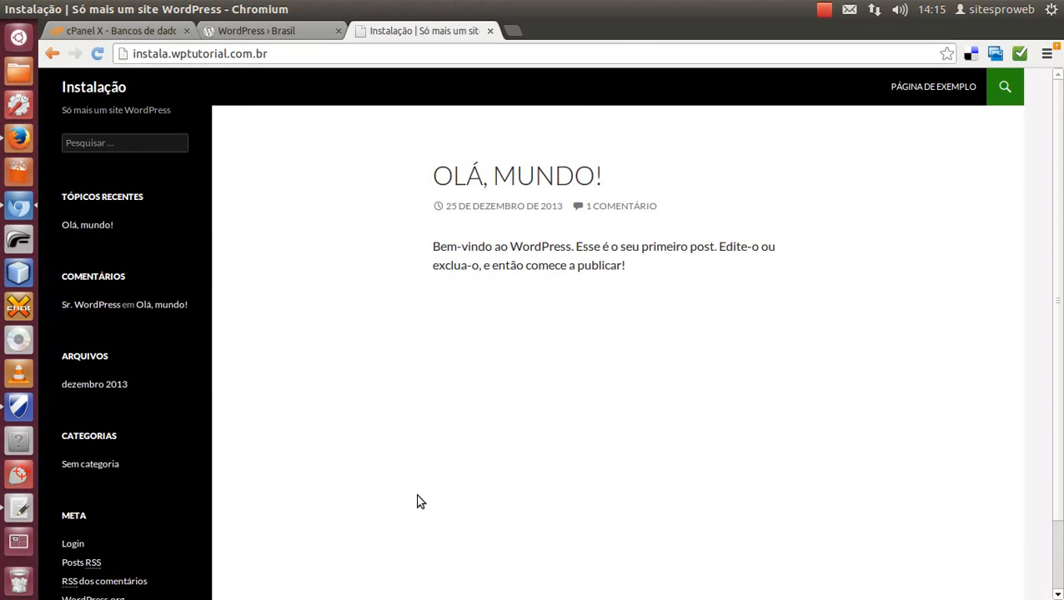